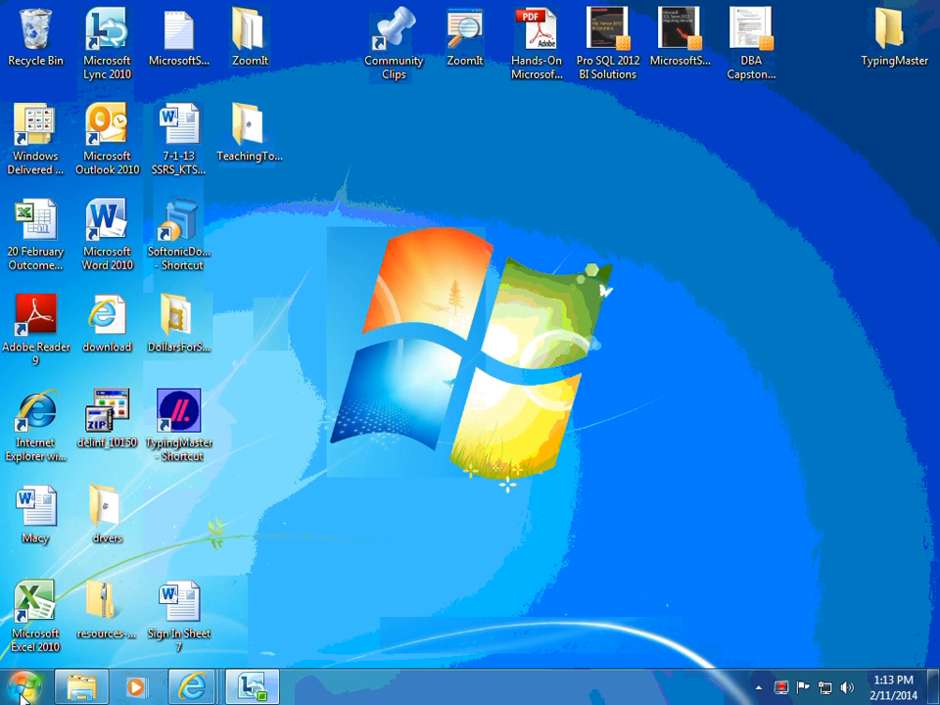
Launch Microsoft Word 2010 from the Microsoft Office 2010 program group.
left_click(24, 691)
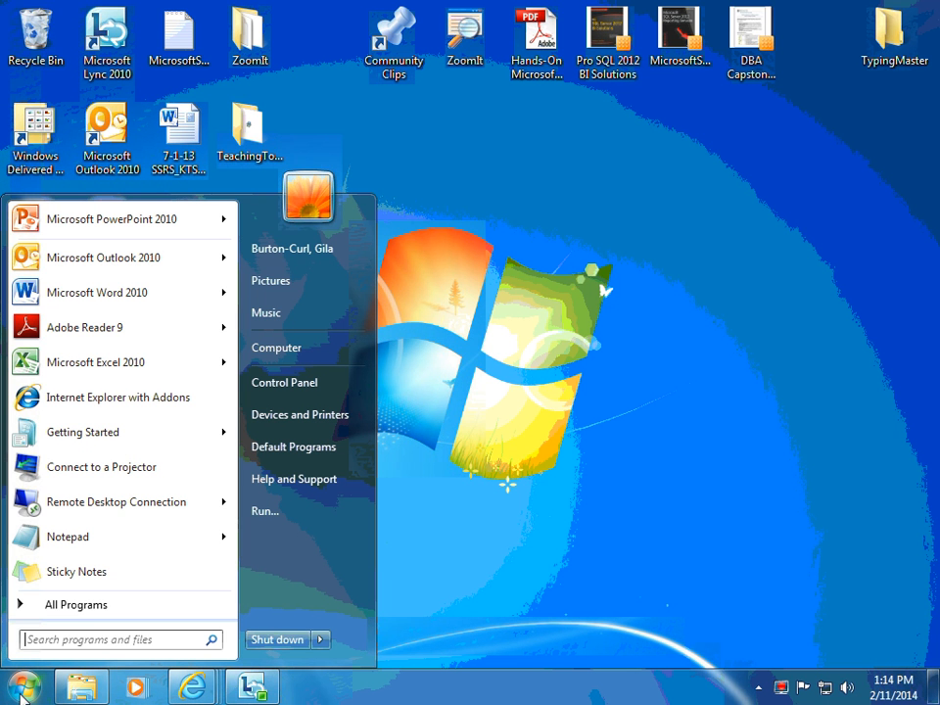
left_click(75, 606)
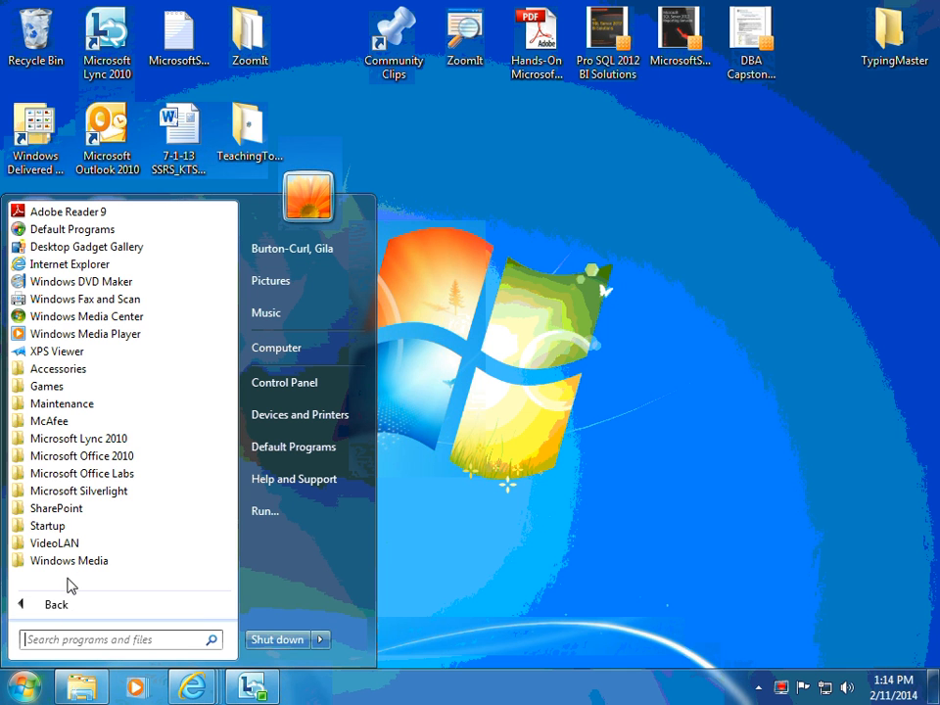
left_click(69, 457)
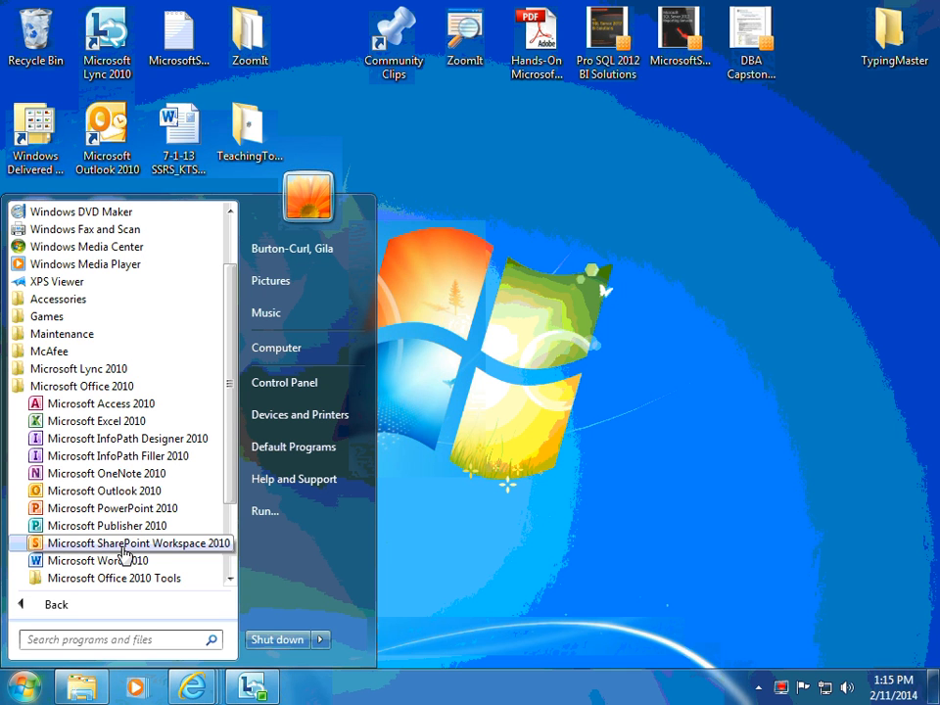
left_click(75, 564)
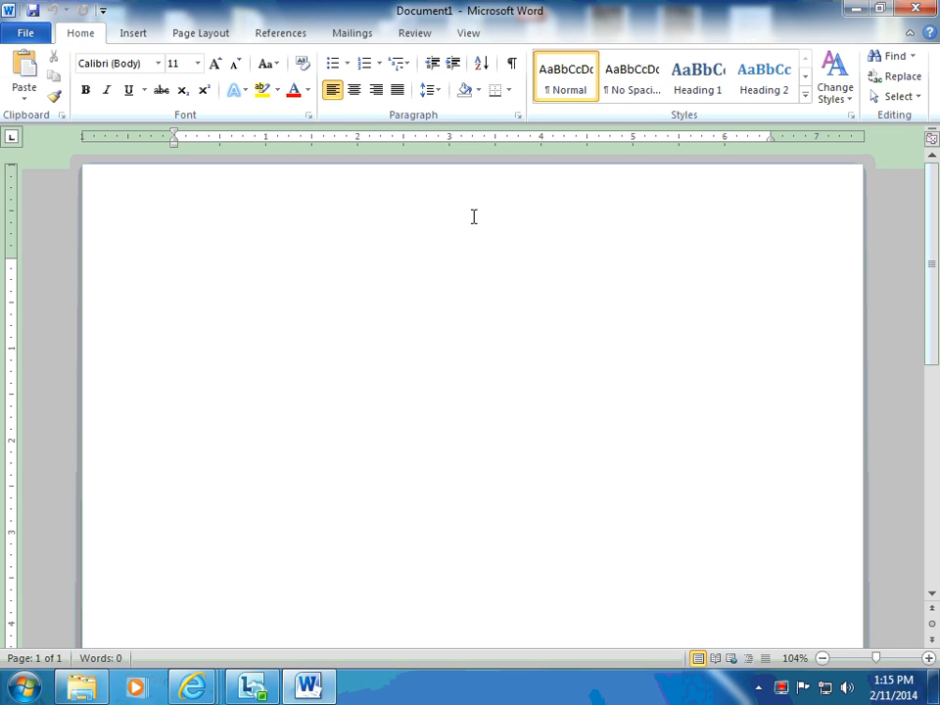
Create a new blank document from the available templates.
left_click(27, 35)
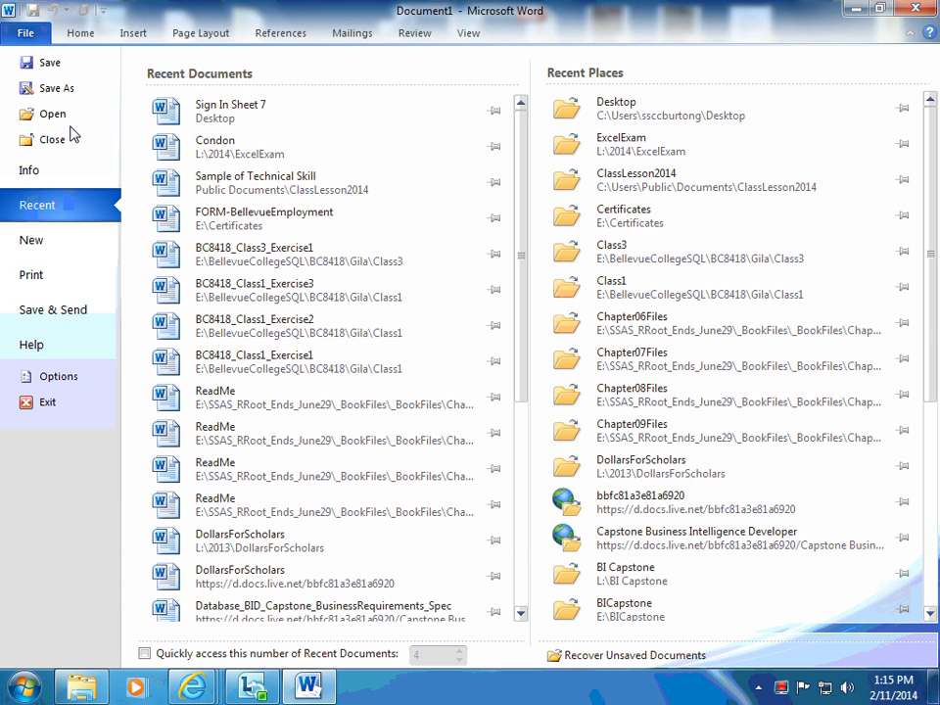
left_click(40, 240)
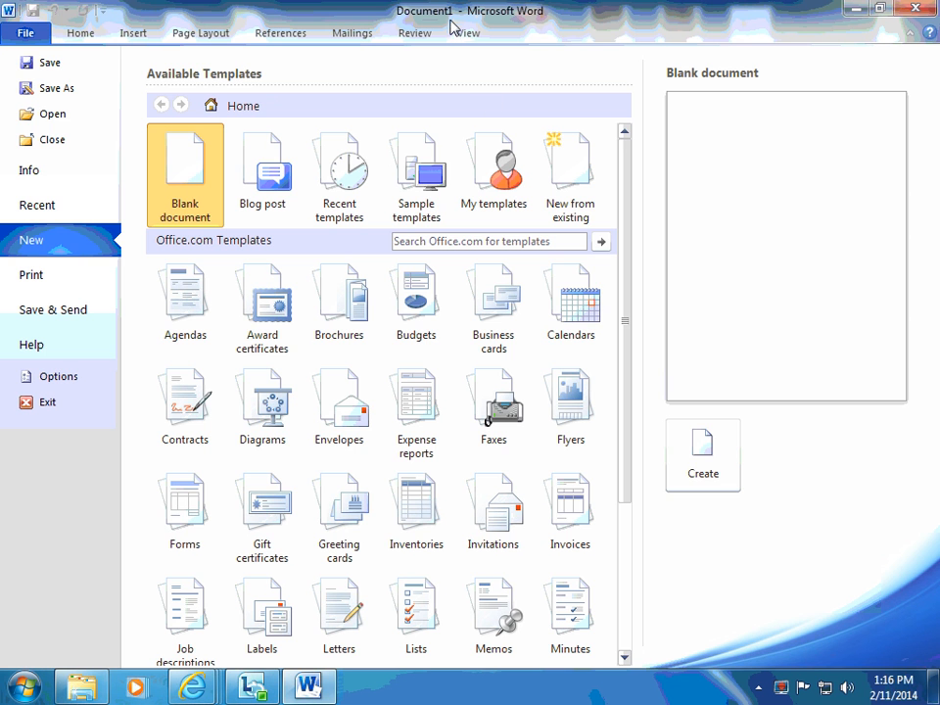
left_click(717, 457)
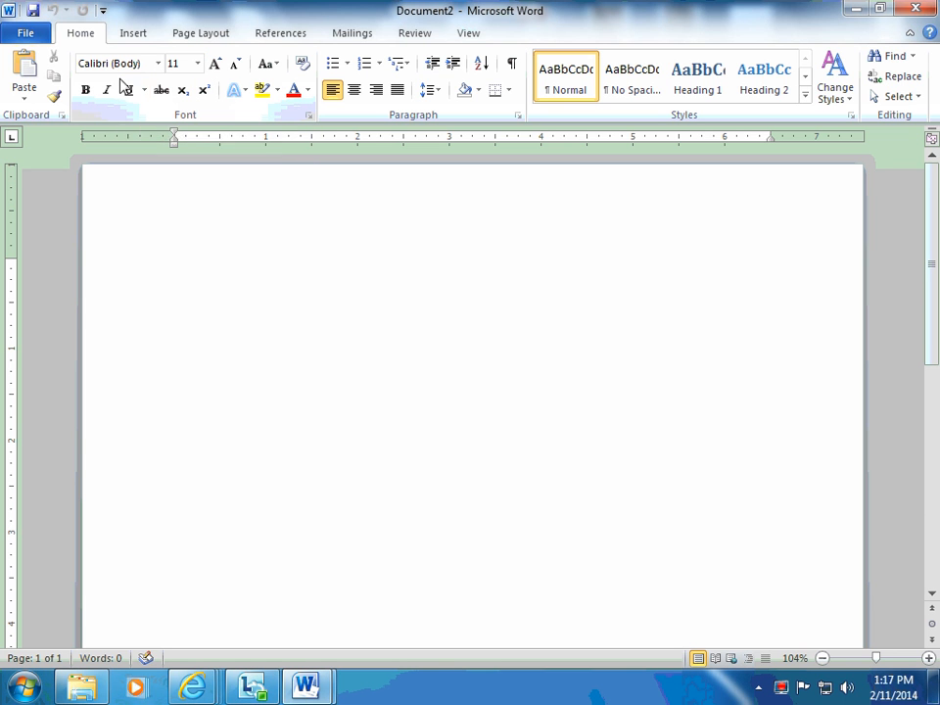
Look over the available fonts and sizes, and increase the font size to 12.
left_click(160, 64)
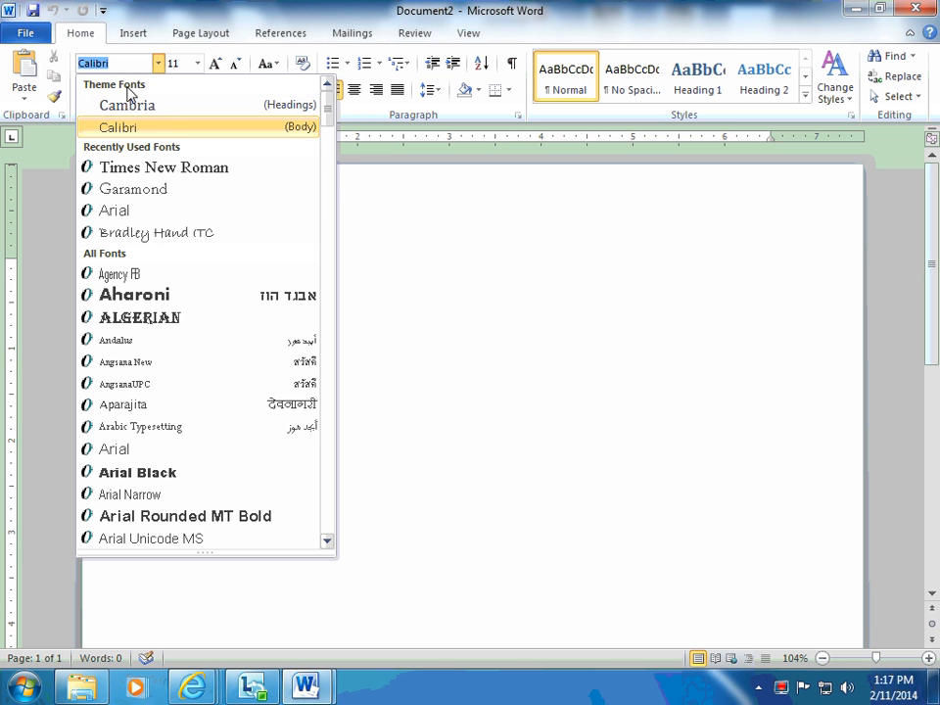
left_click(200, 63)
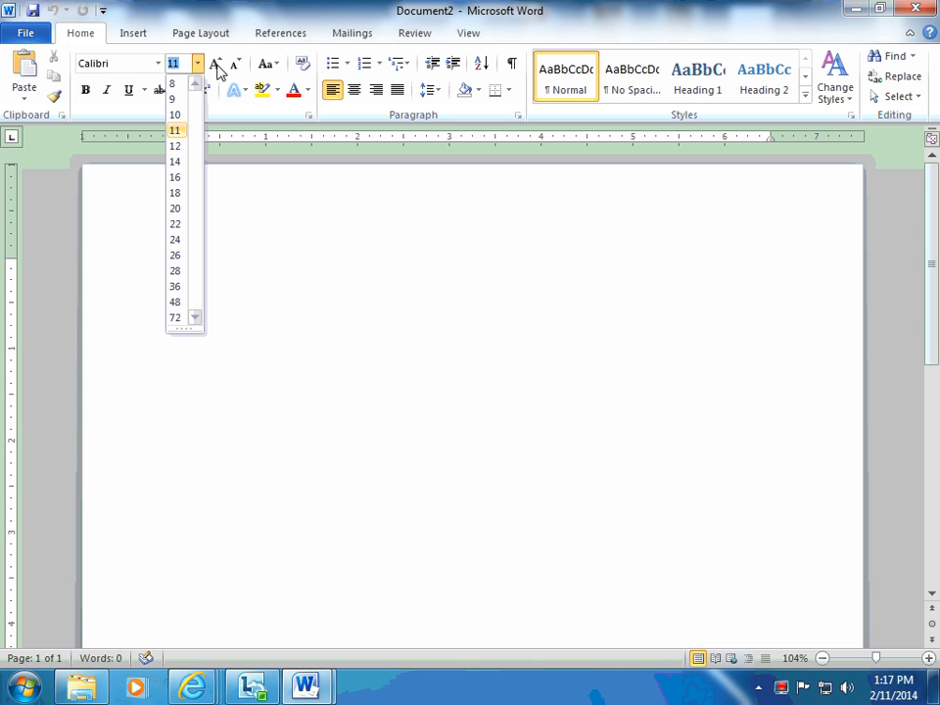
left_click(216, 64)
left_click(216, 64)
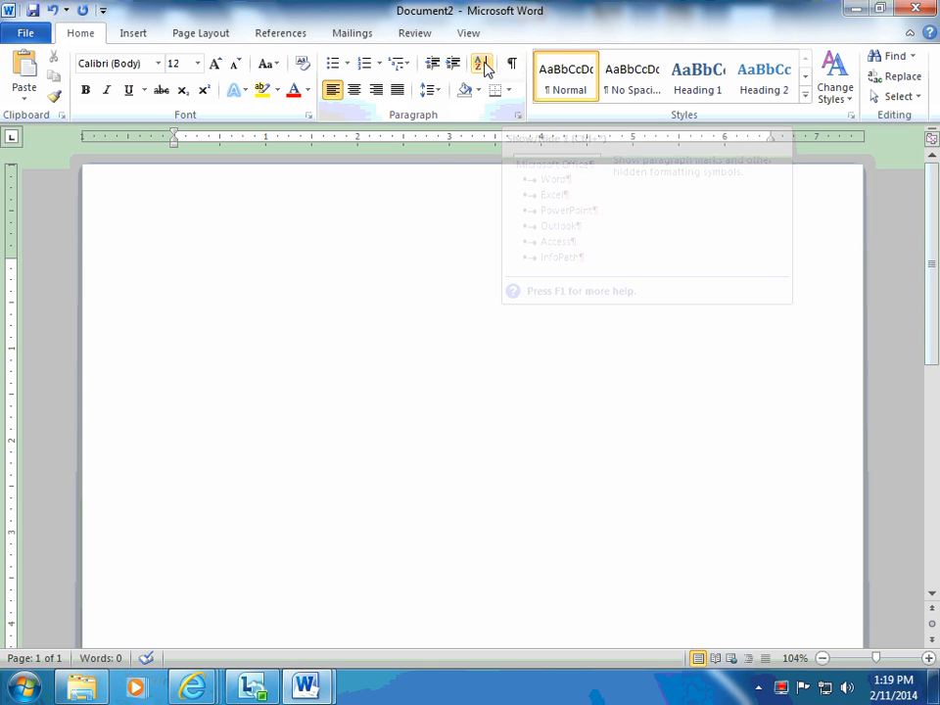
Try center, left and right alignment on the empty paragraph.
left_click(354, 90)
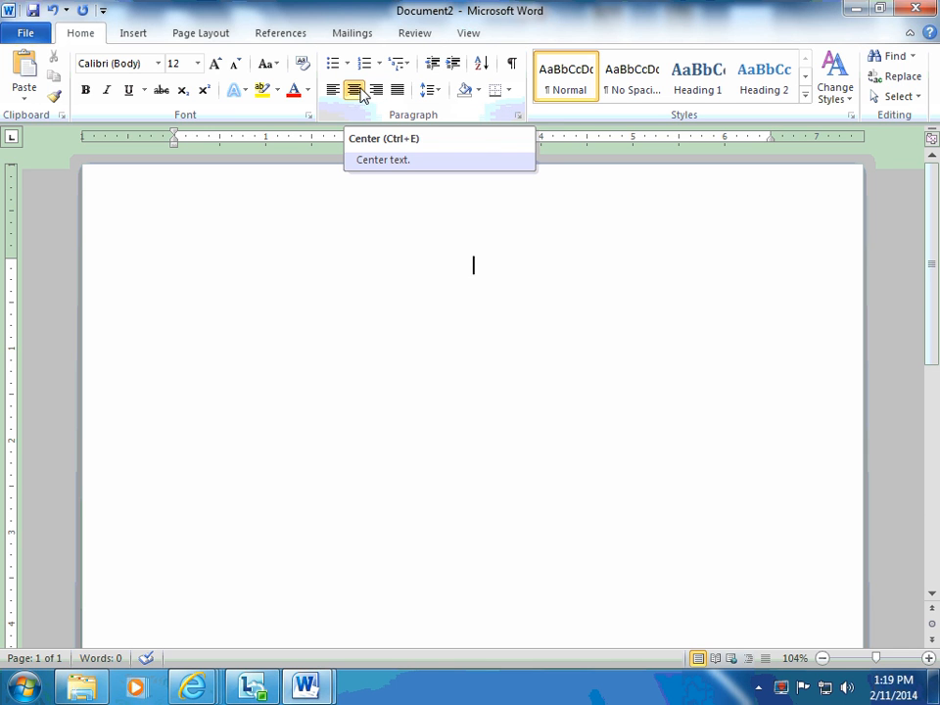
key("ctrl+l")
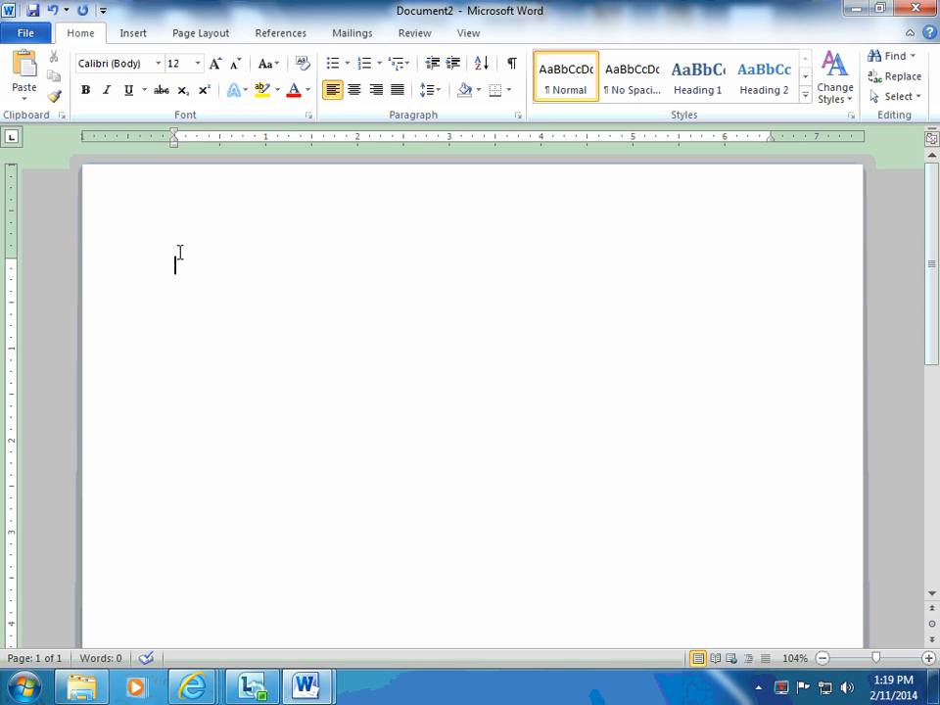
left_click(377, 90)
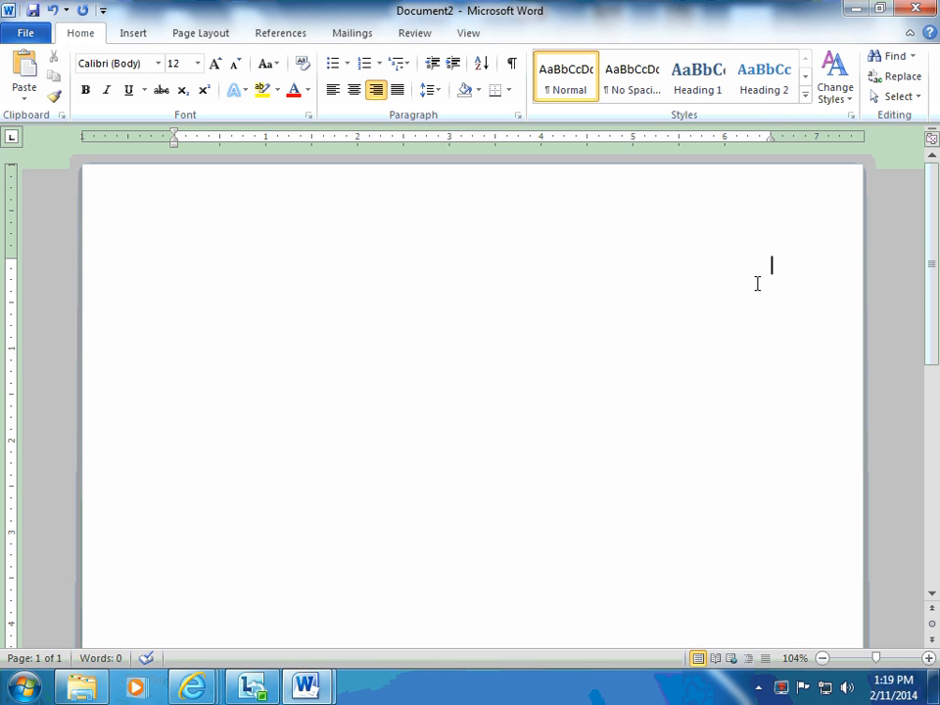
Set the line spacing to 1.0 and align the paragraph to the left.
left_click(437, 95)
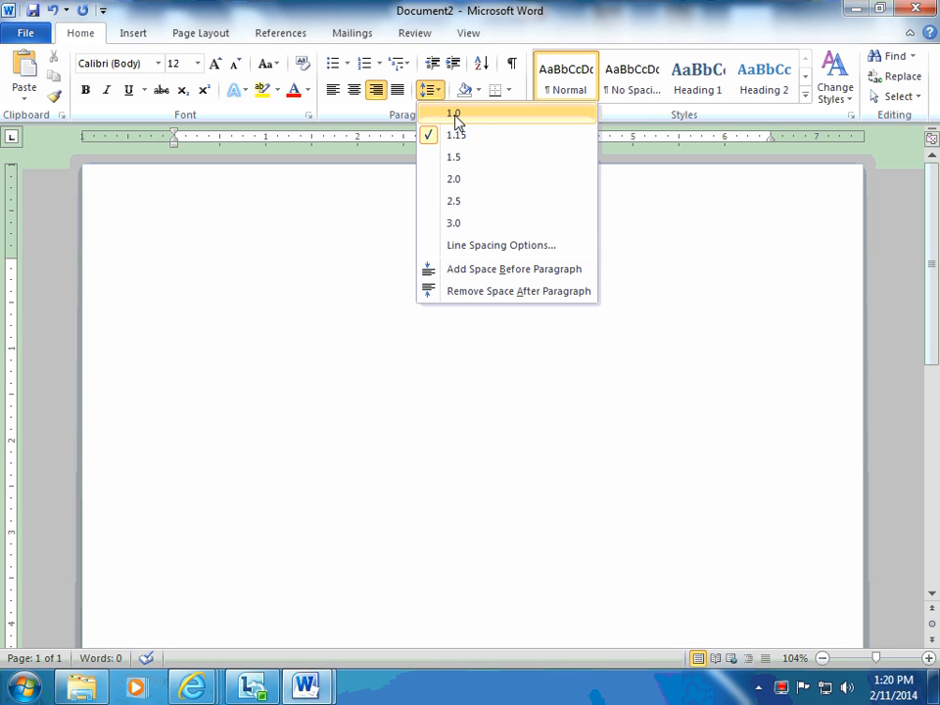
left_click(454, 115)
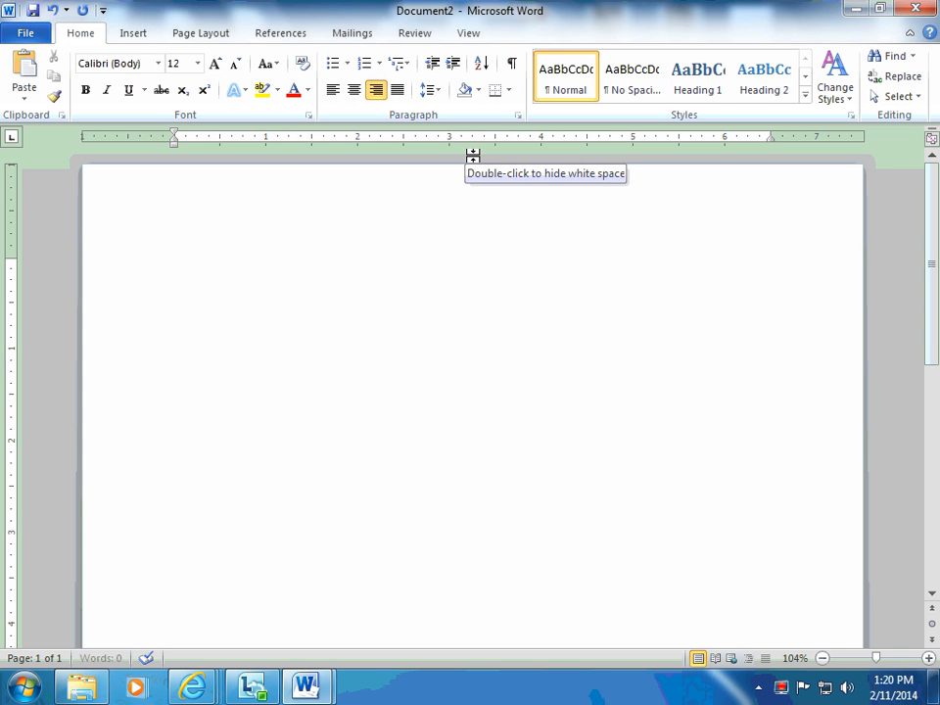
left_click(333, 90)
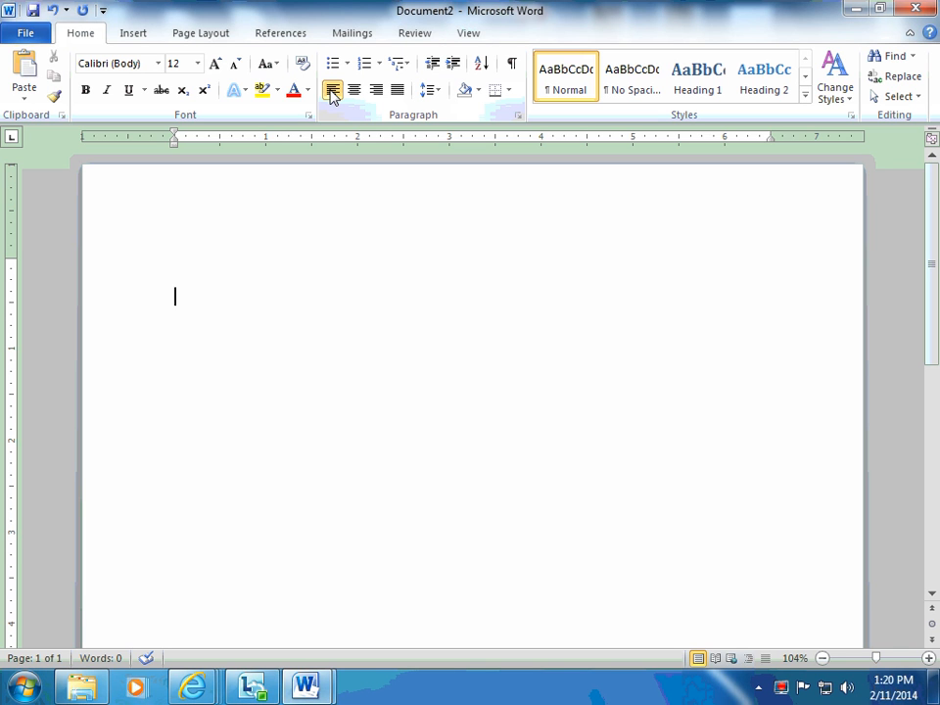
Enter the teacher's title and surname as a line of text and end the line.
type("Ms.")
type(" Bu")
type("rton-C")
type("r")
type("url")
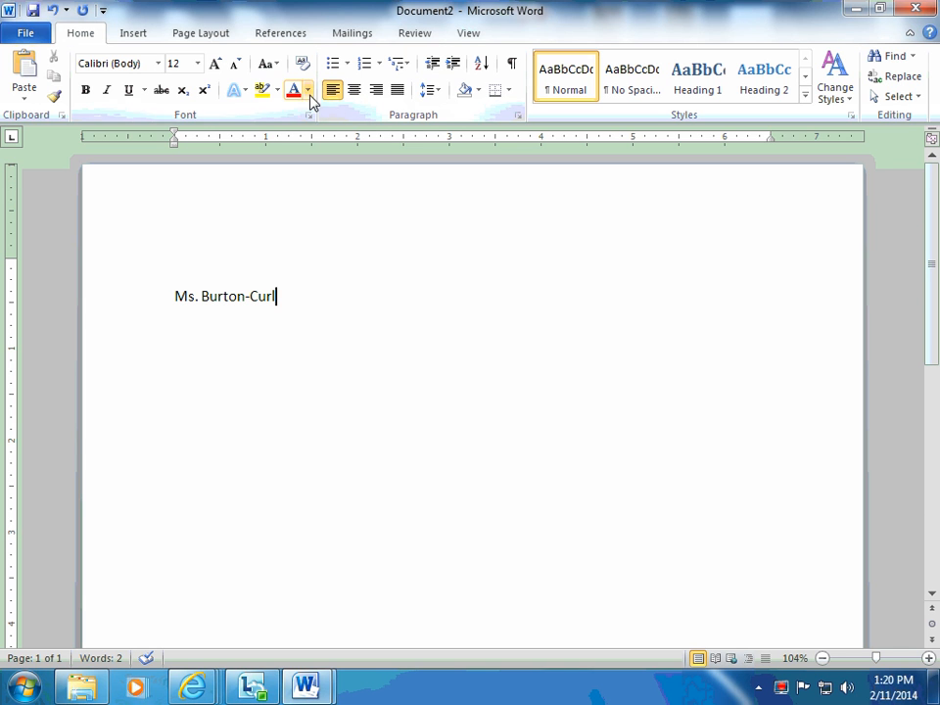
key("Return")
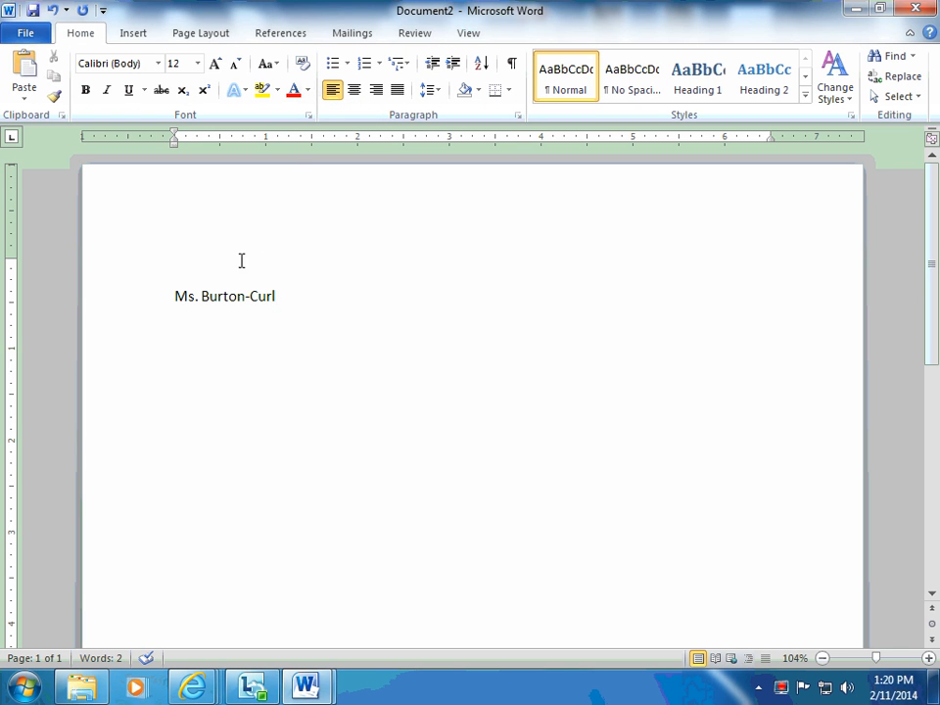
Try 2.0 line spacing on the name line and return it to 1.0.
left_click_drag(170, 294, 274, 310)
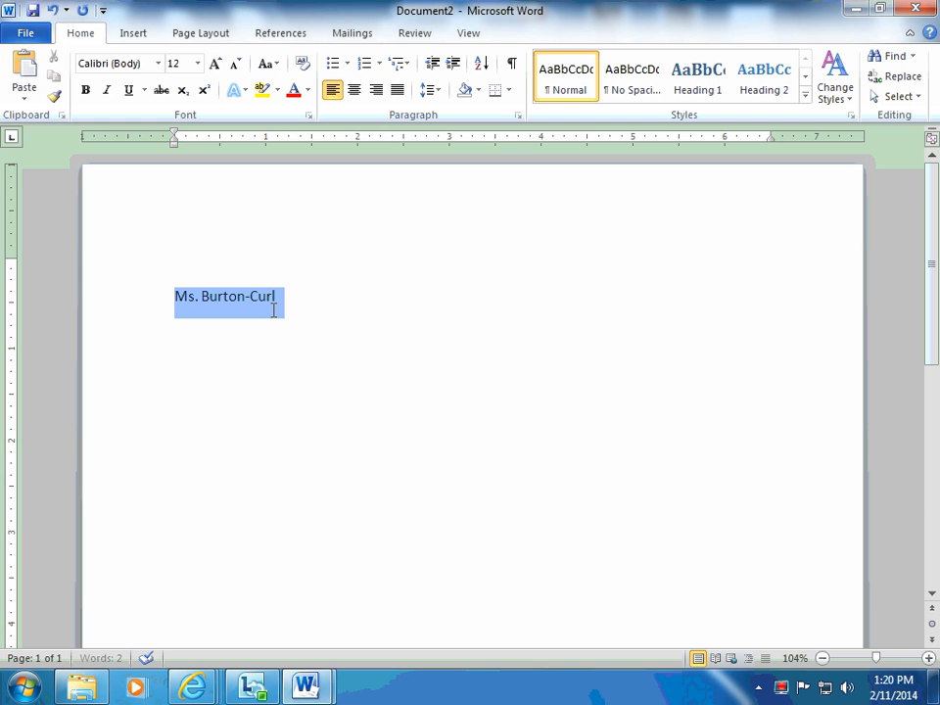
left_click(440, 95)
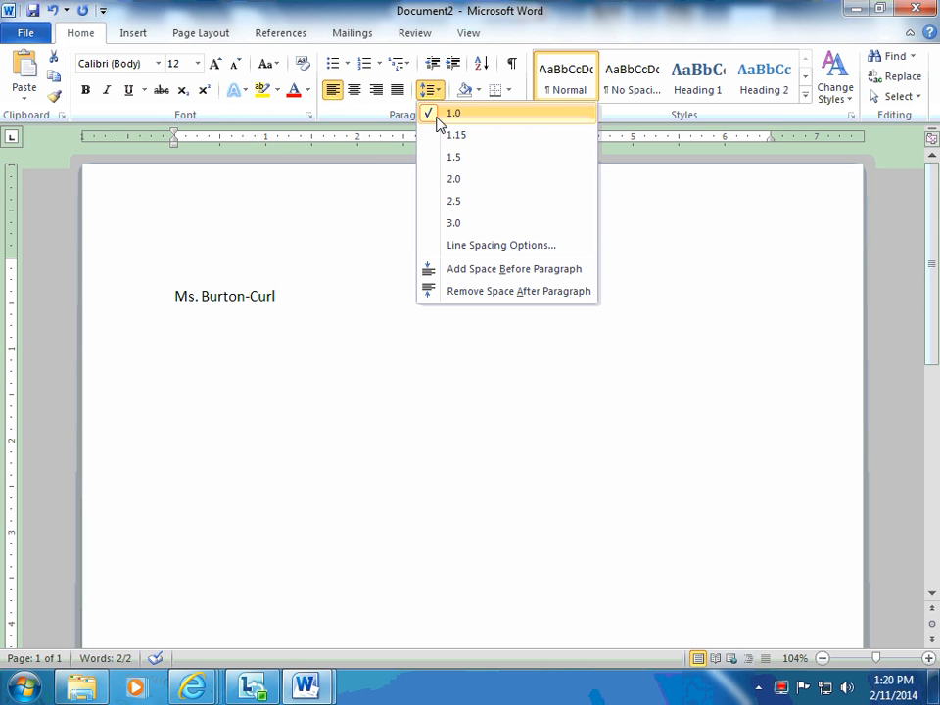
left_click(443, 179)
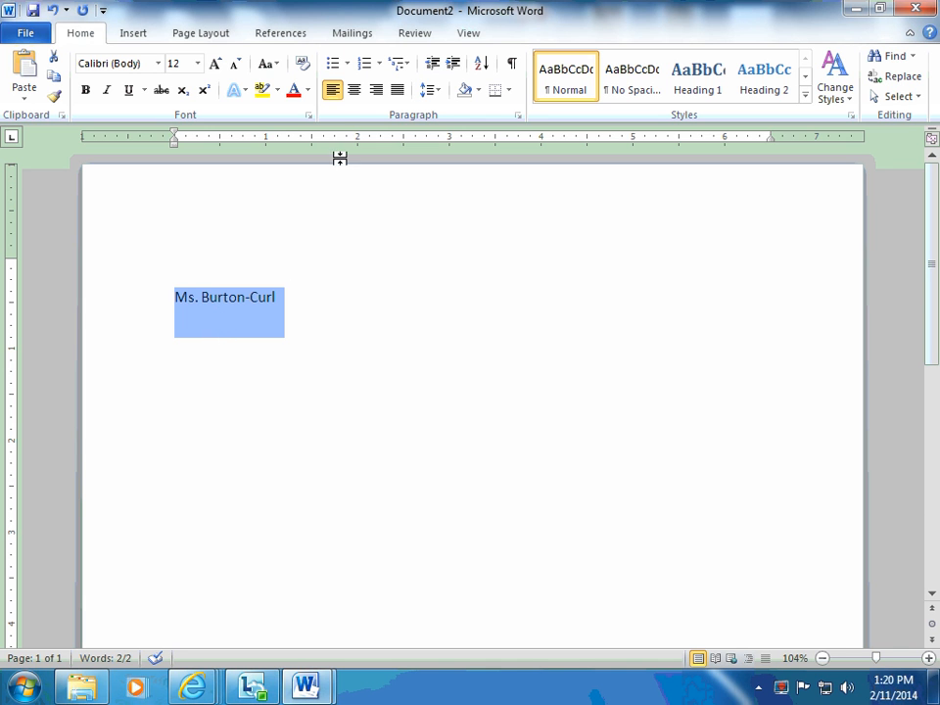
left_click(433, 91)
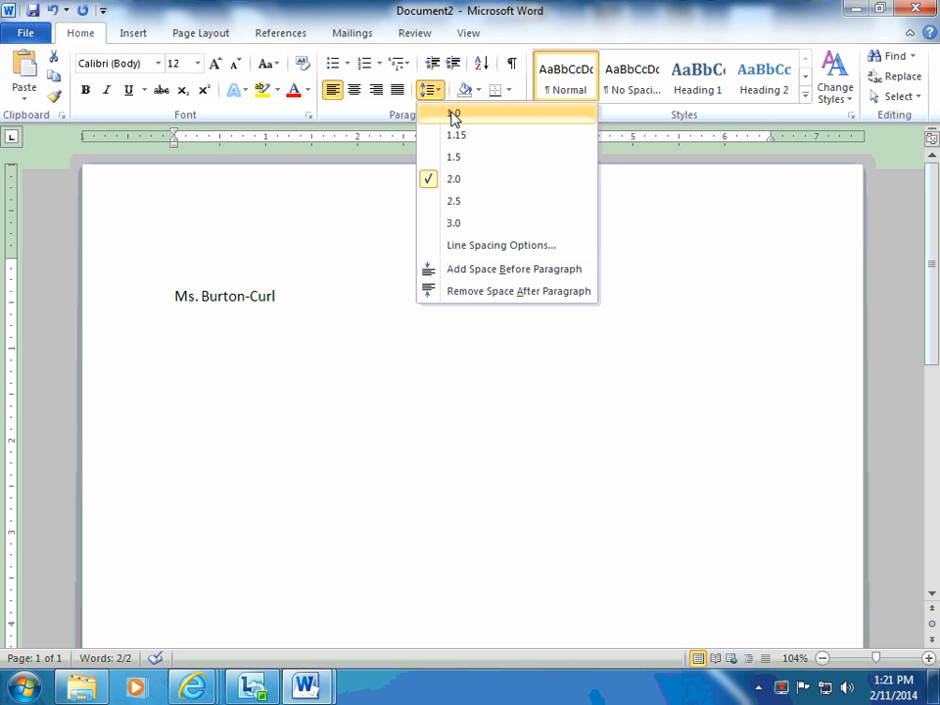
left_click(453, 114)
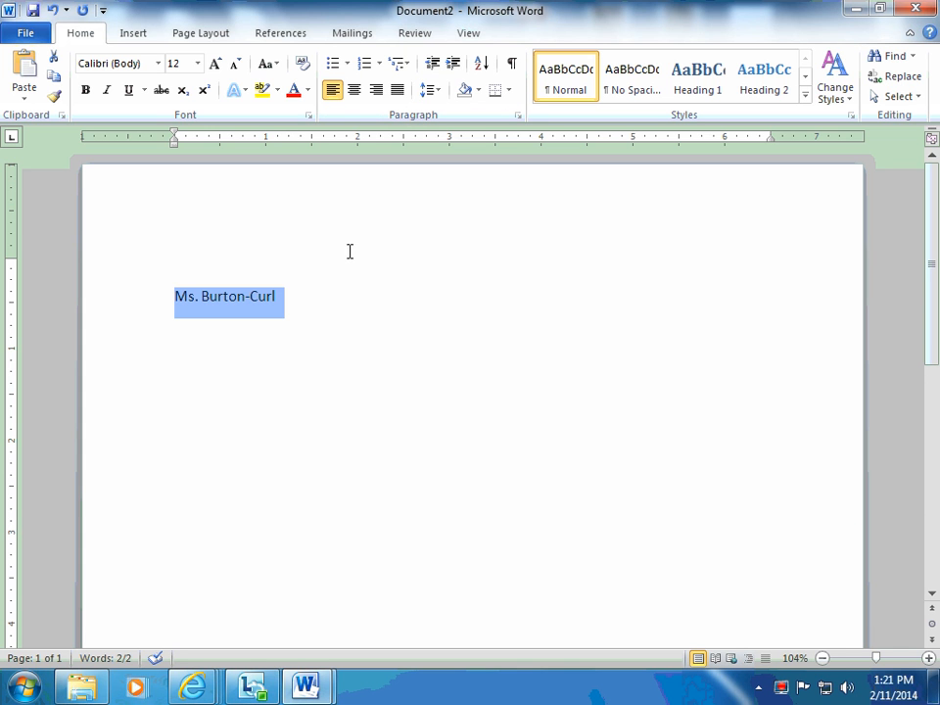
Set the name line's paragraph spacing after to 0 pt.
left_click(518, 115)
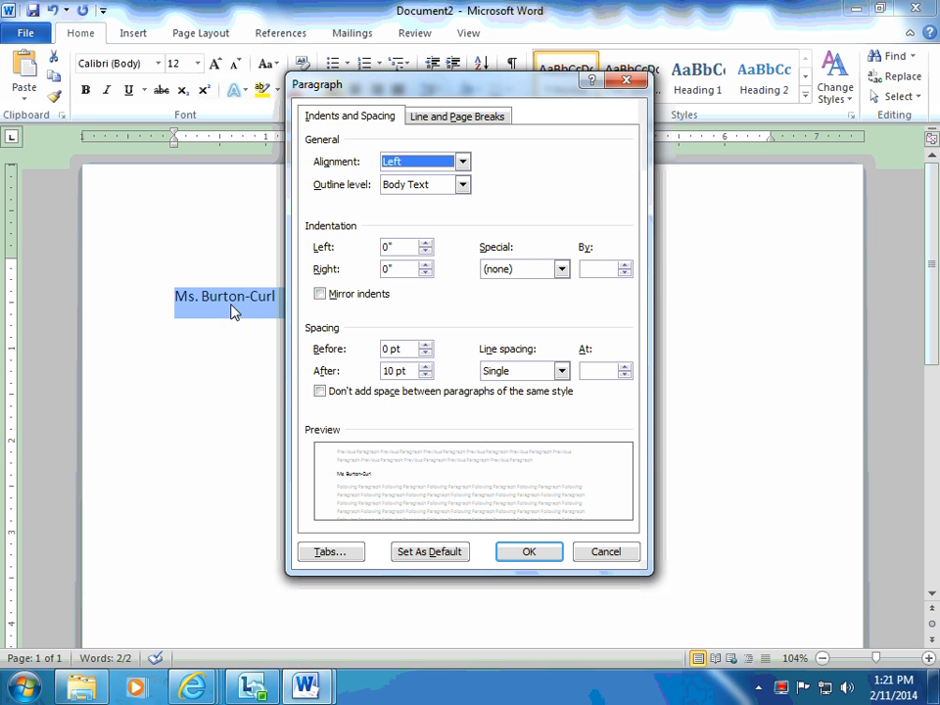
left_click(426, 375)
left_click(426, 375)
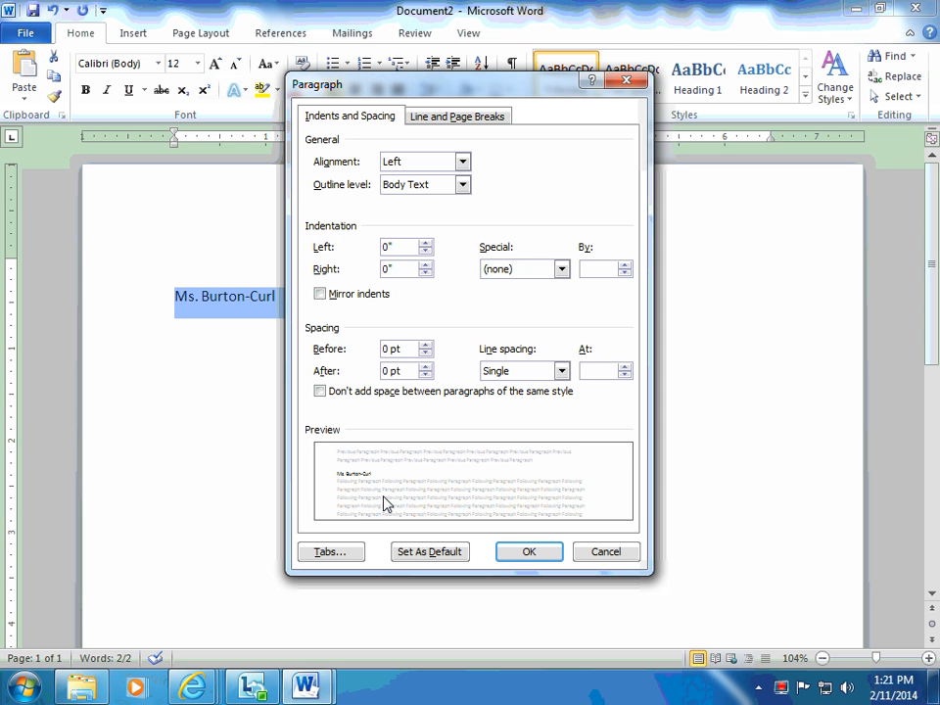
left_click(524, 552)
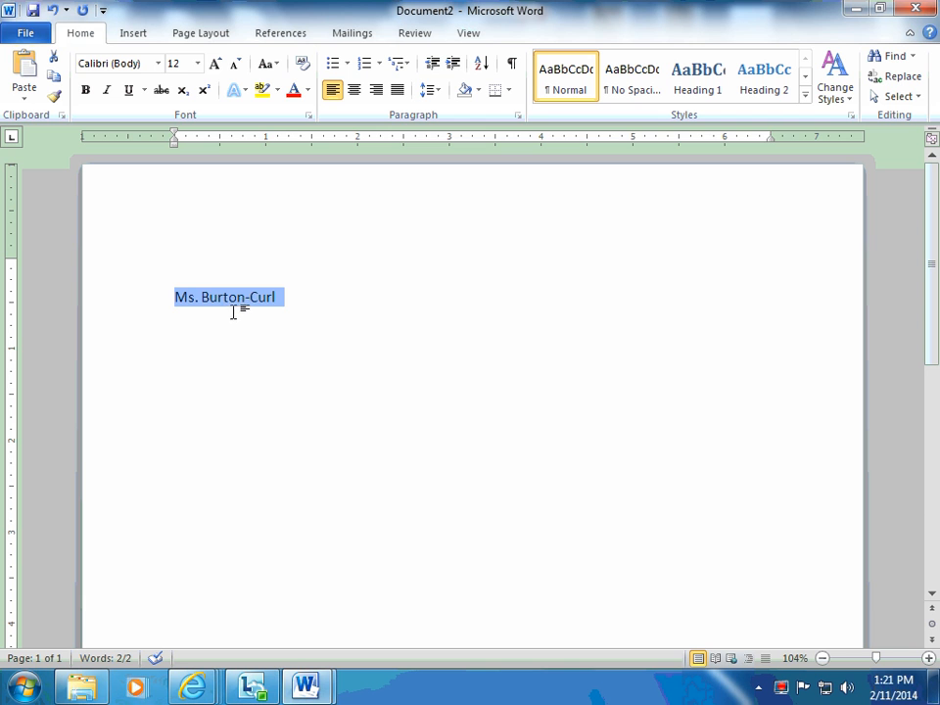
Add the line "Computer Lit." directly below the name line.
left_click(287, 297)
key("Return")
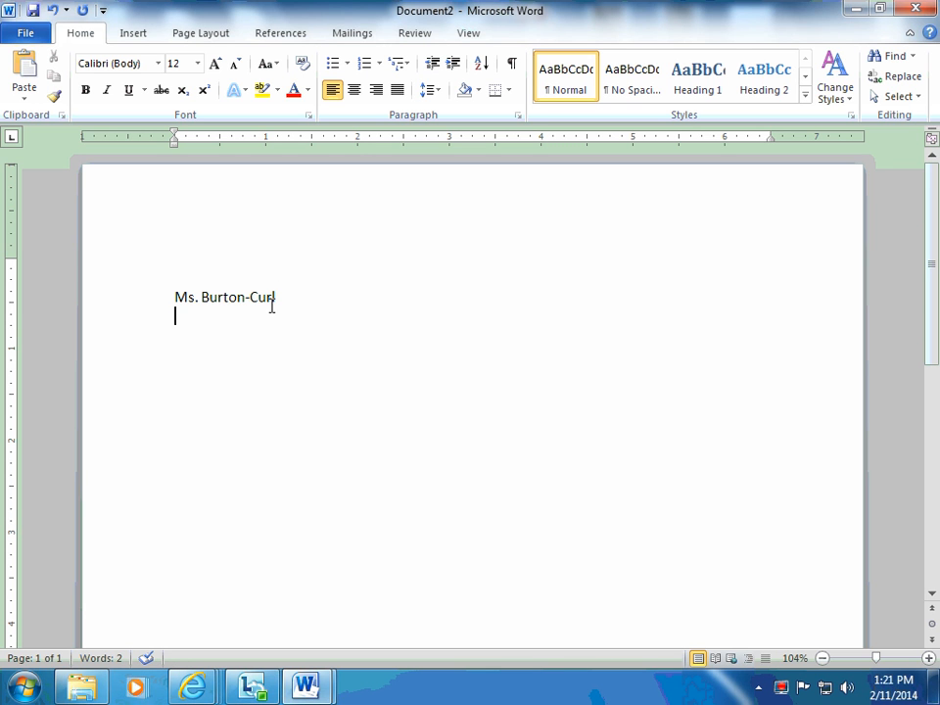
type("Computer Lit.")
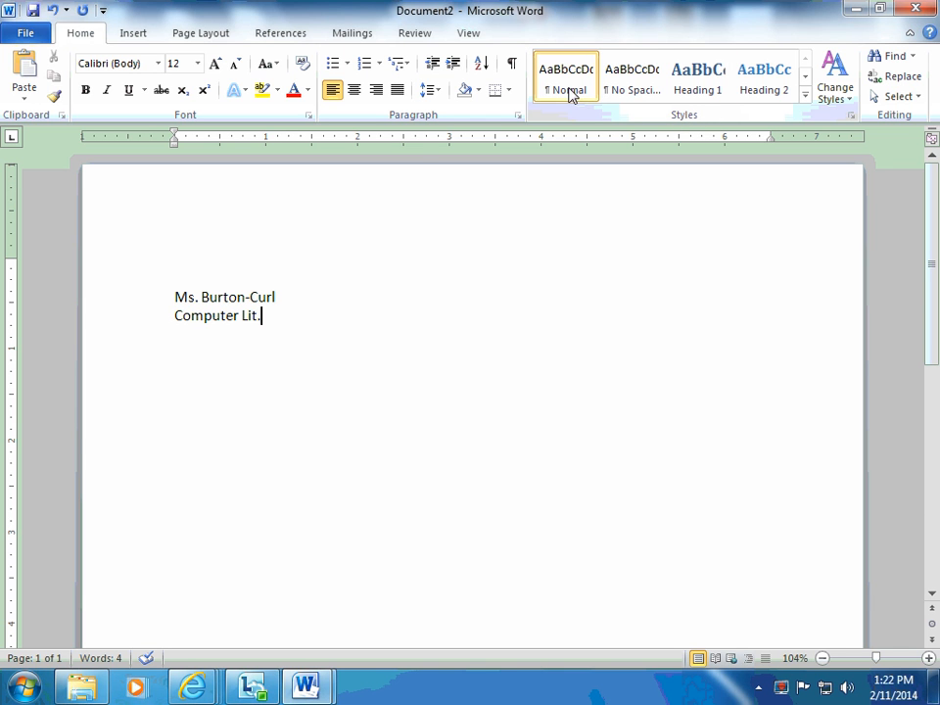
Apply the Quote style to the name line.
left_click(148, 304)
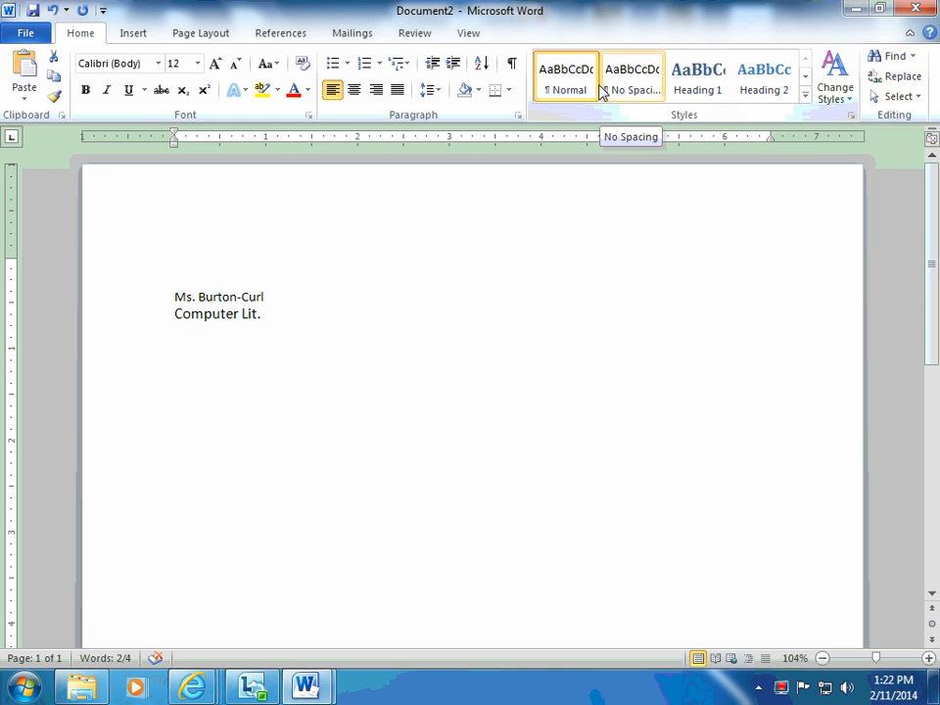
left_click(805, 94)
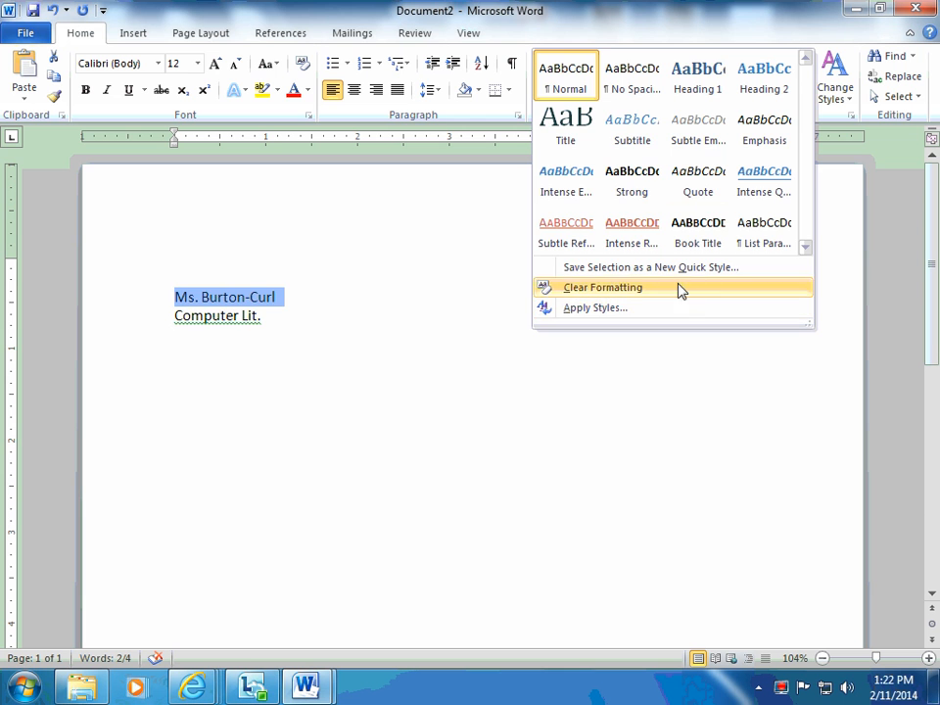
left_click(719, 180)
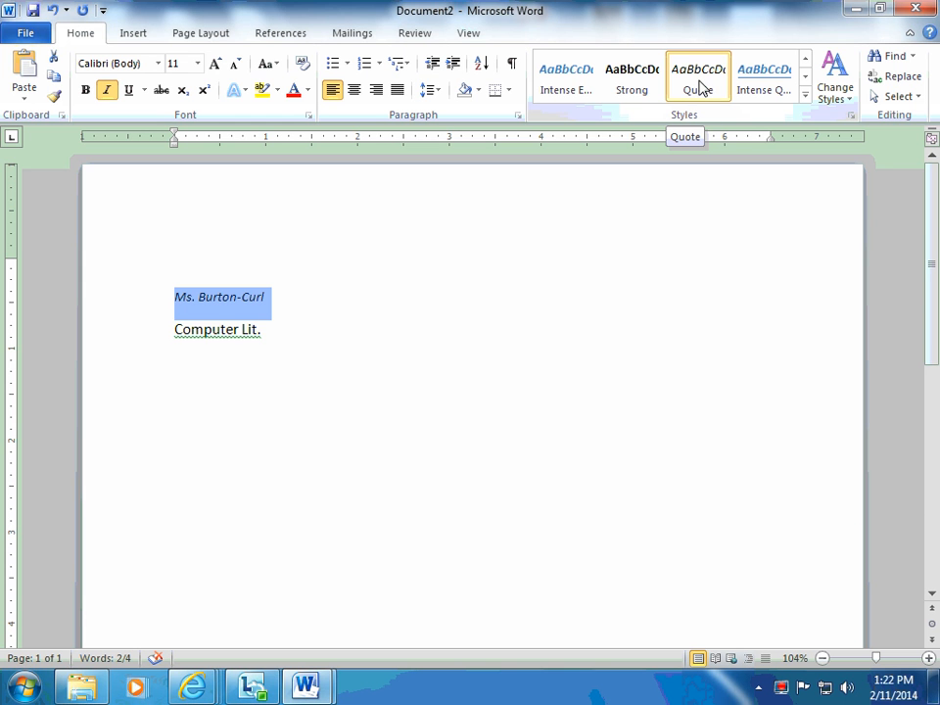
left_click(851, 105)
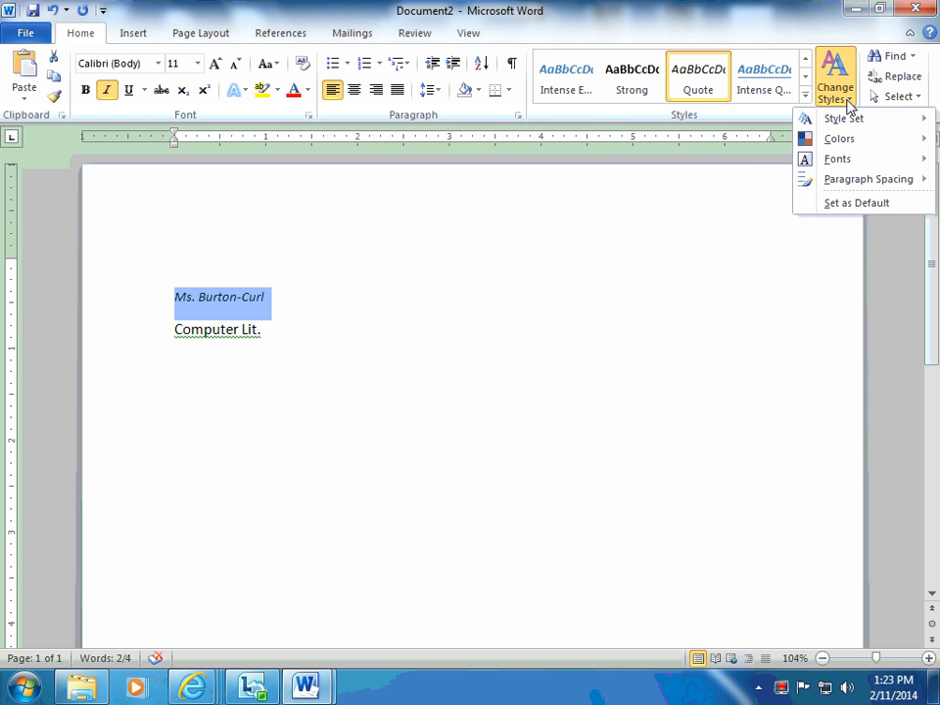
mouse_move(822, 119)
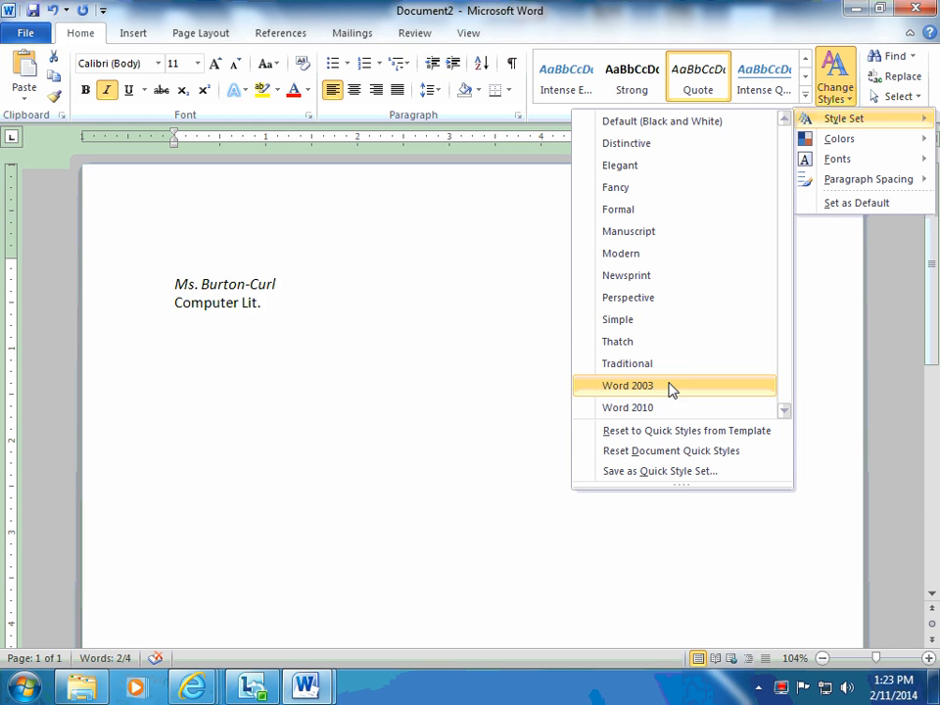
left_click(854, 75)
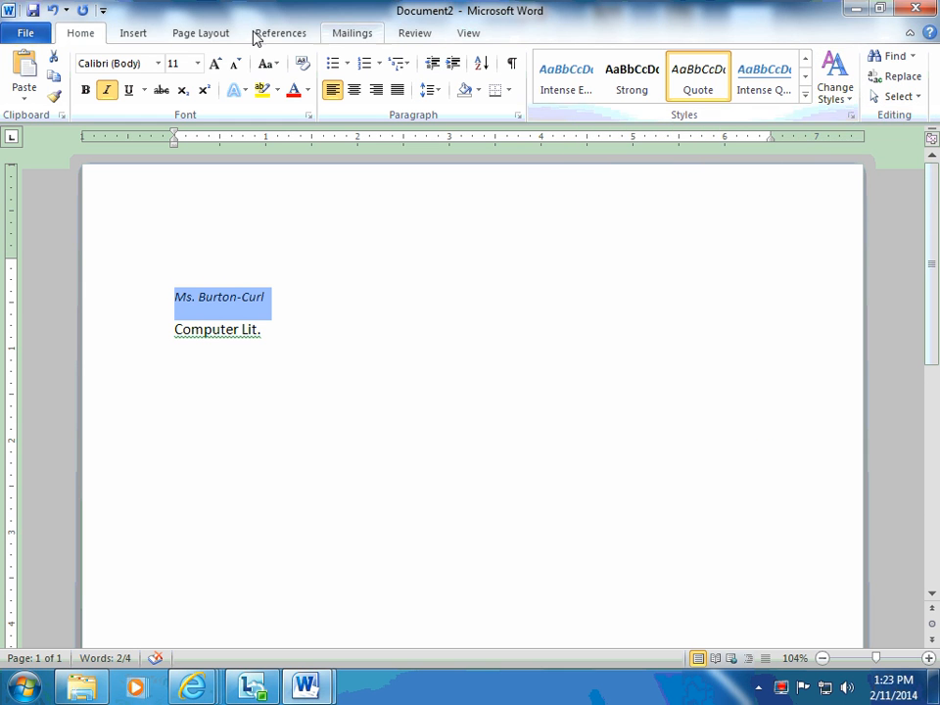
Search the document for the selected name and jump to its match in the results.
left_click(914, 59)
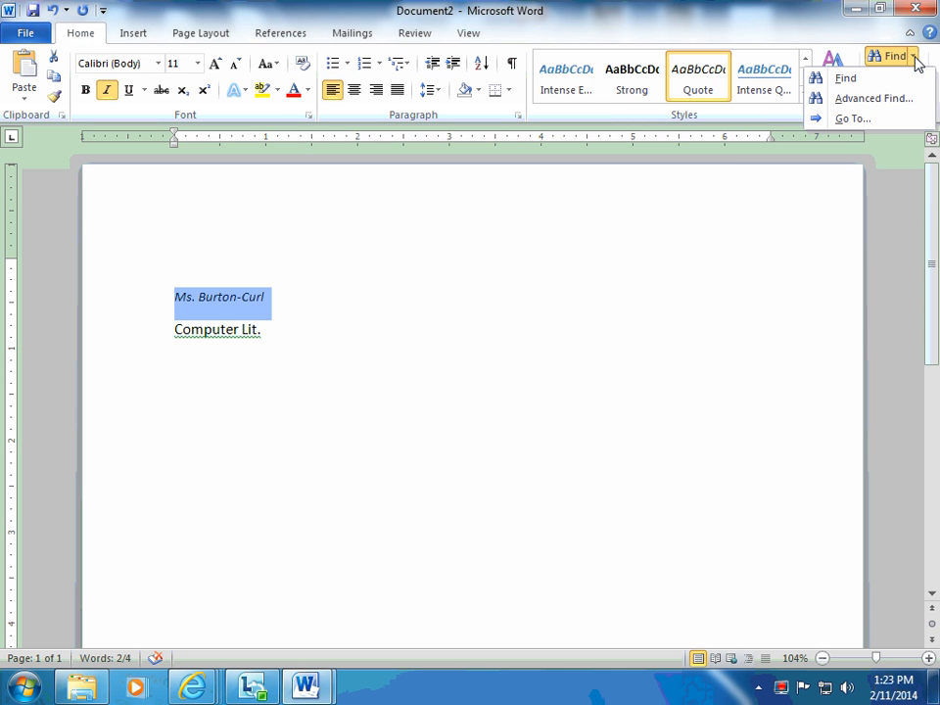
left_click(846, 80)
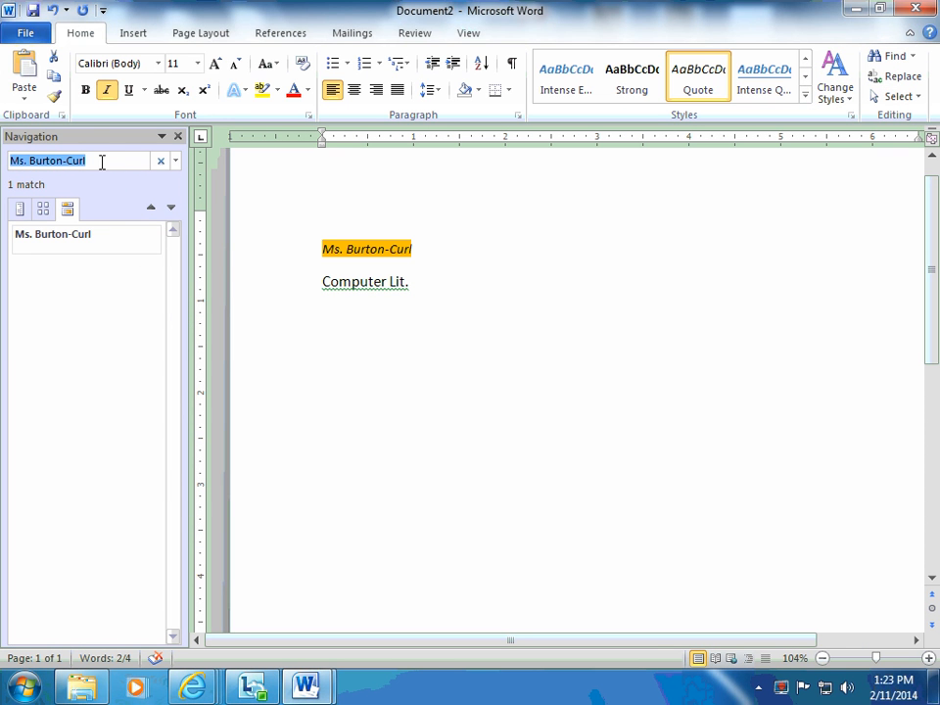
left_click(113, 160)
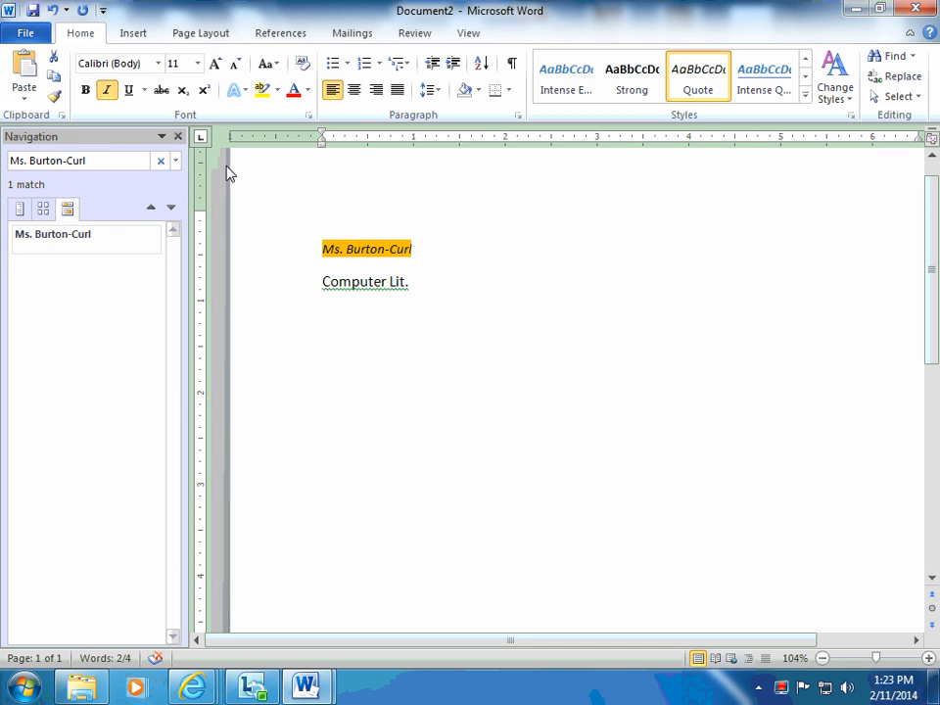
left_click(19, 211)
left_click(65, 207)
left_click(36, 243)
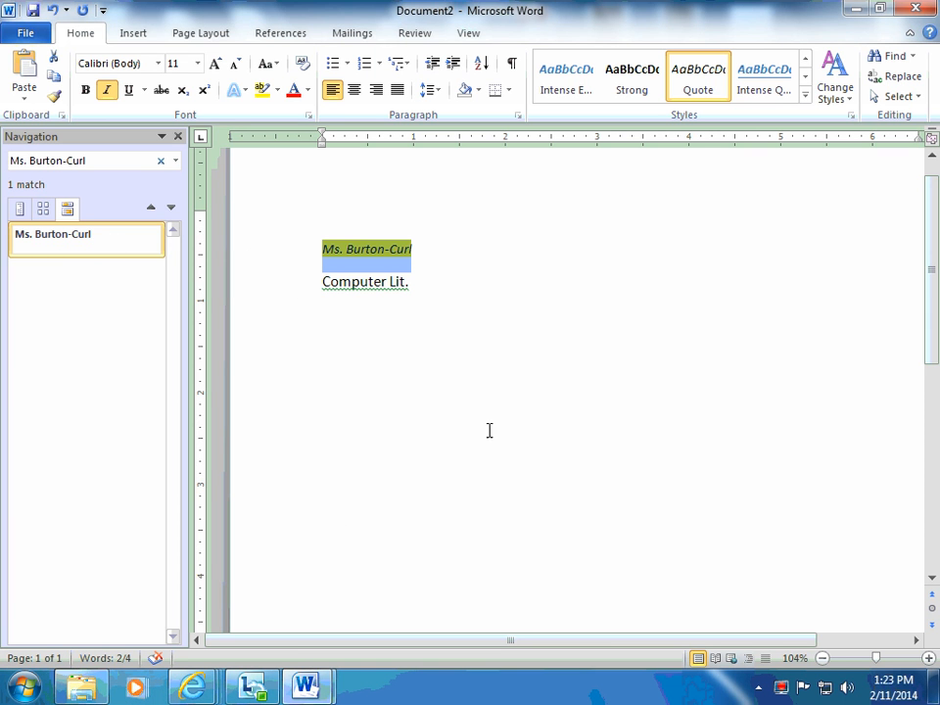
Replace the titled name in the document with the person's first and last name using Find and Replace, without searching again from the beginning.
left_click(914, 80)
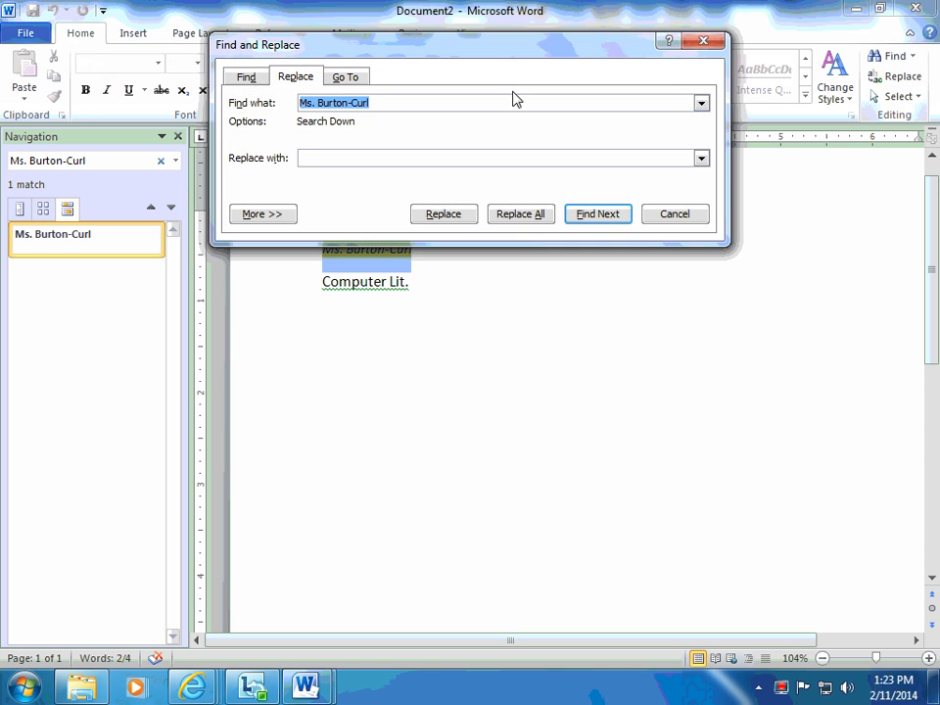
left_click_drag(358, 47, 414, 385)
left_click(390, 480)
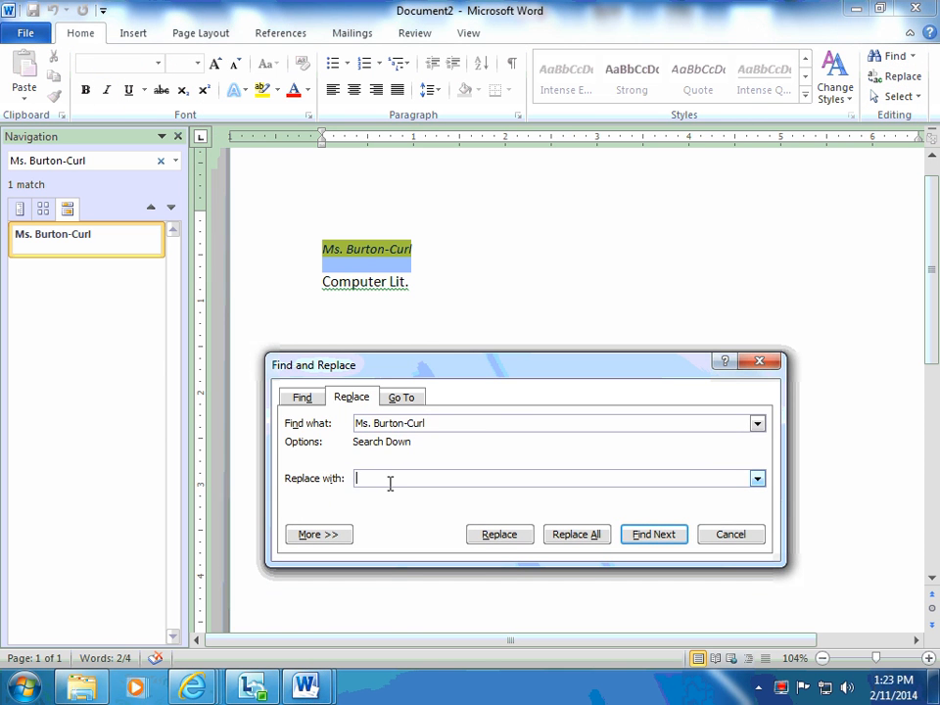
left_click(499, 534)
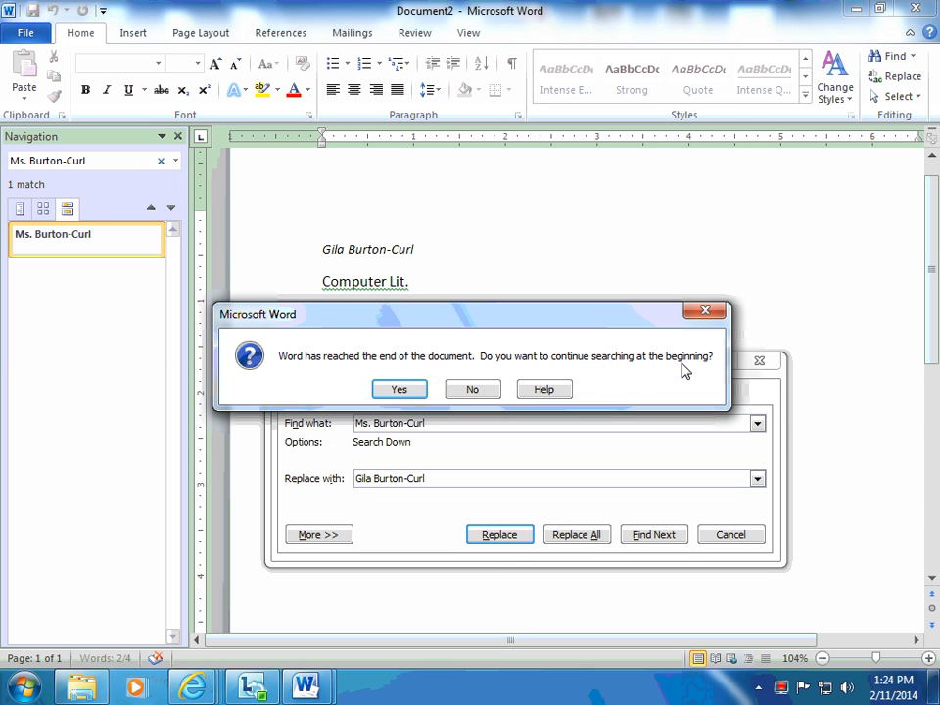
left_click(470, 390)
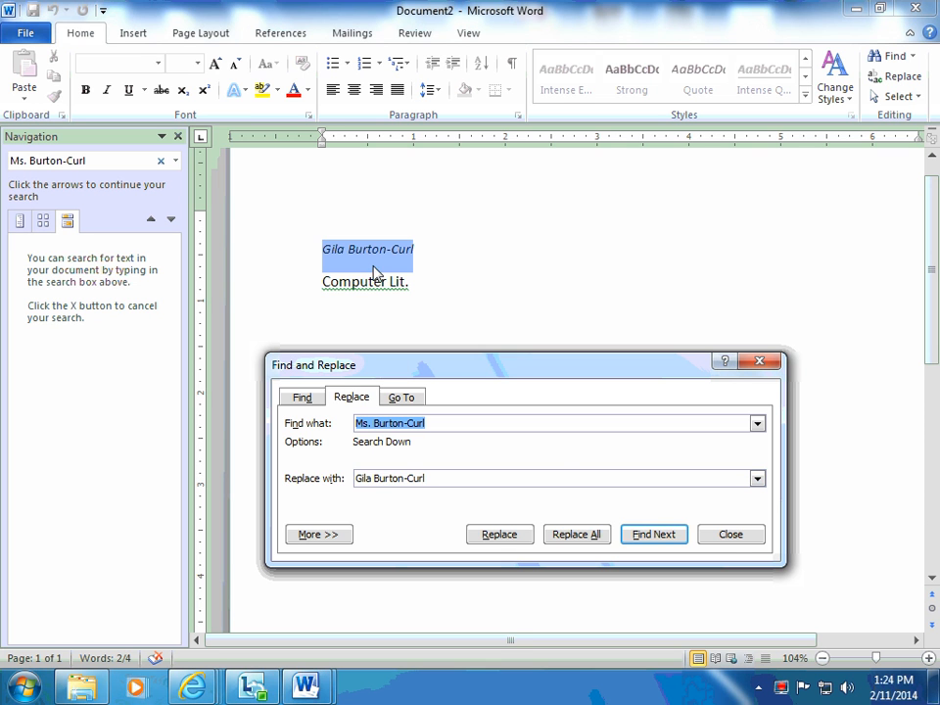
left_click(742, 536)
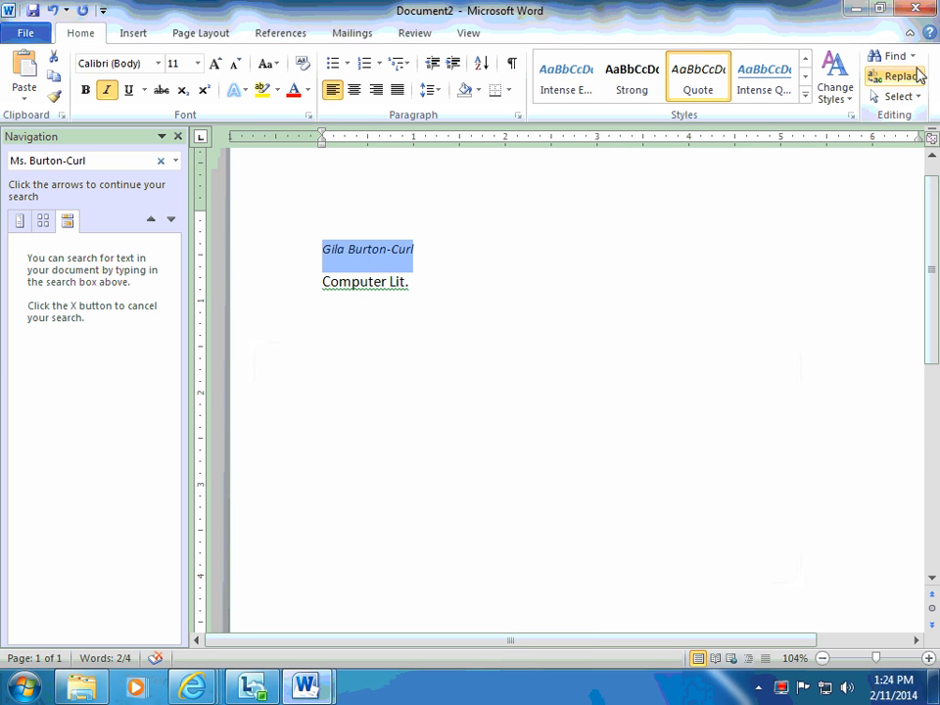
Show the Selection and Visibility pane and close the Navigation pane.
left_click(919, 100)
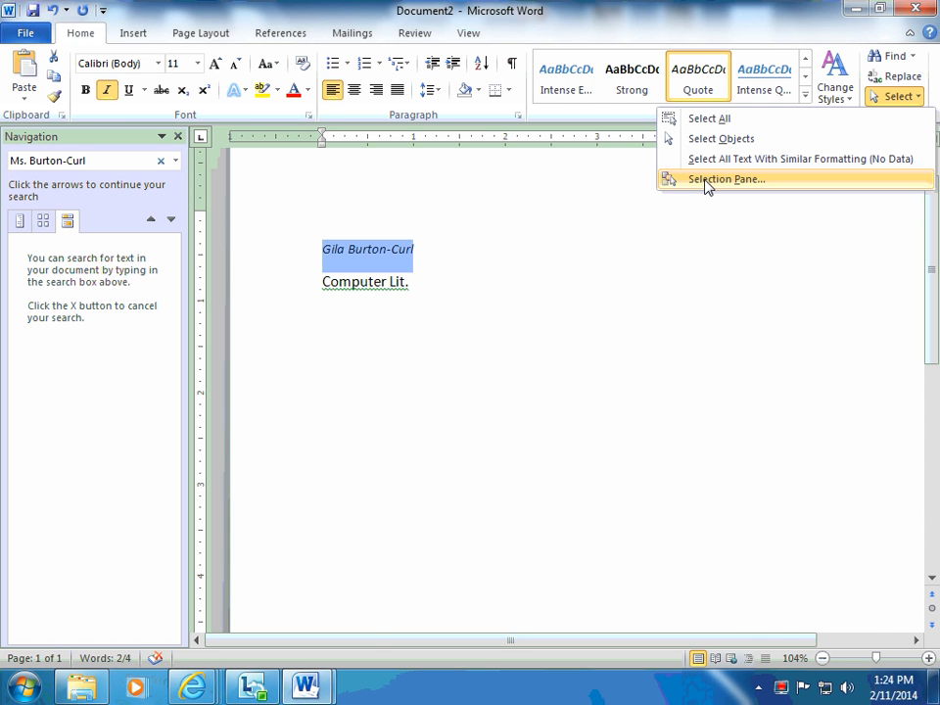
left_click(707, 182)
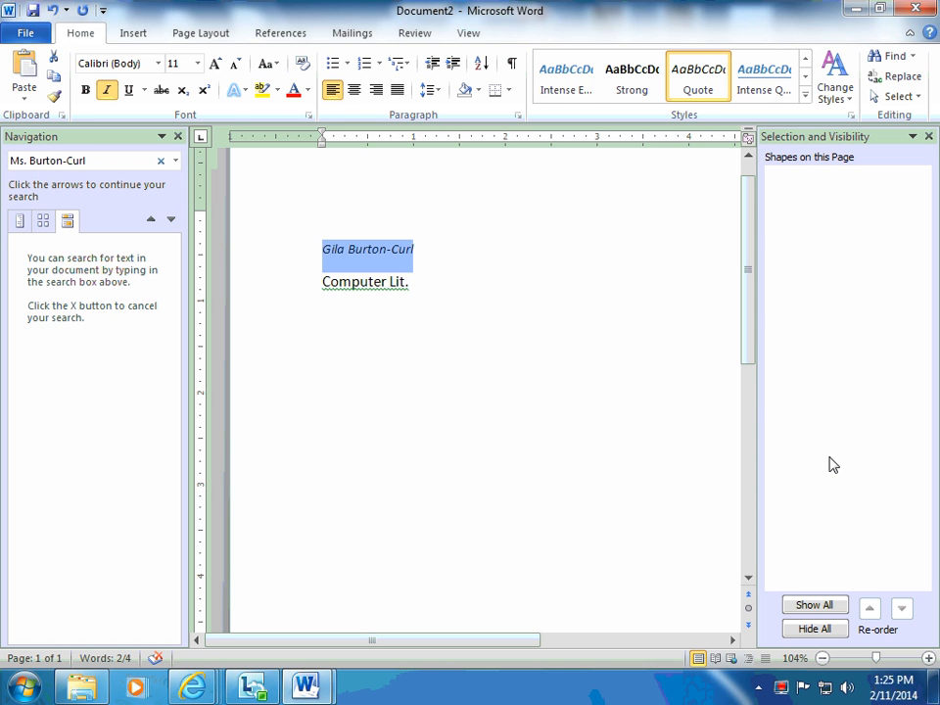
left_click(178, 136)
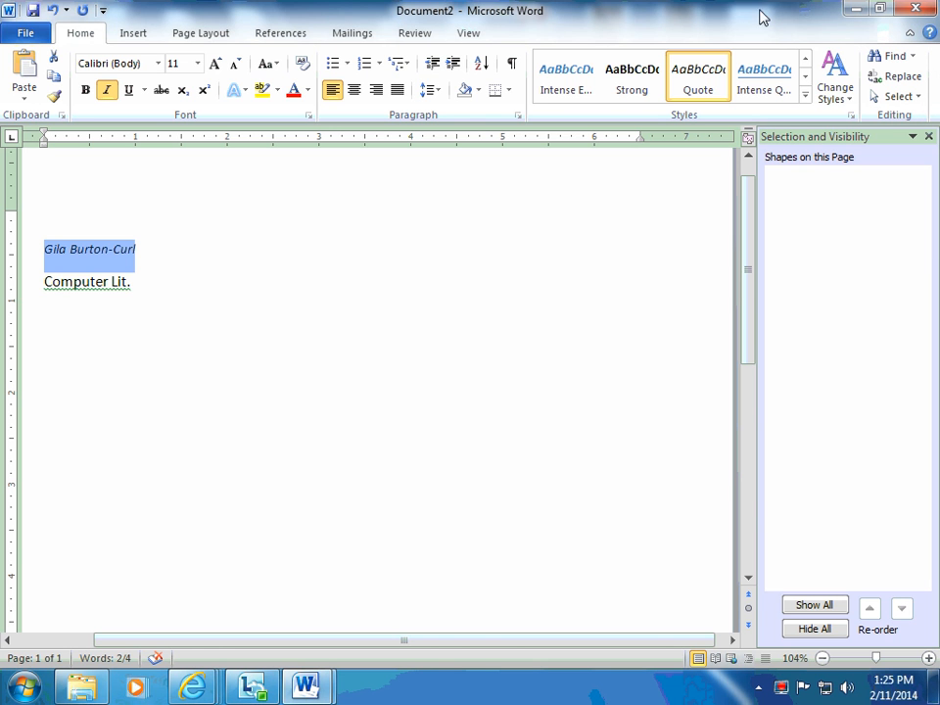
Insert the picture man-at-work-10033758 from the Pictures library at the start of the name line.
left_click(134, 35)
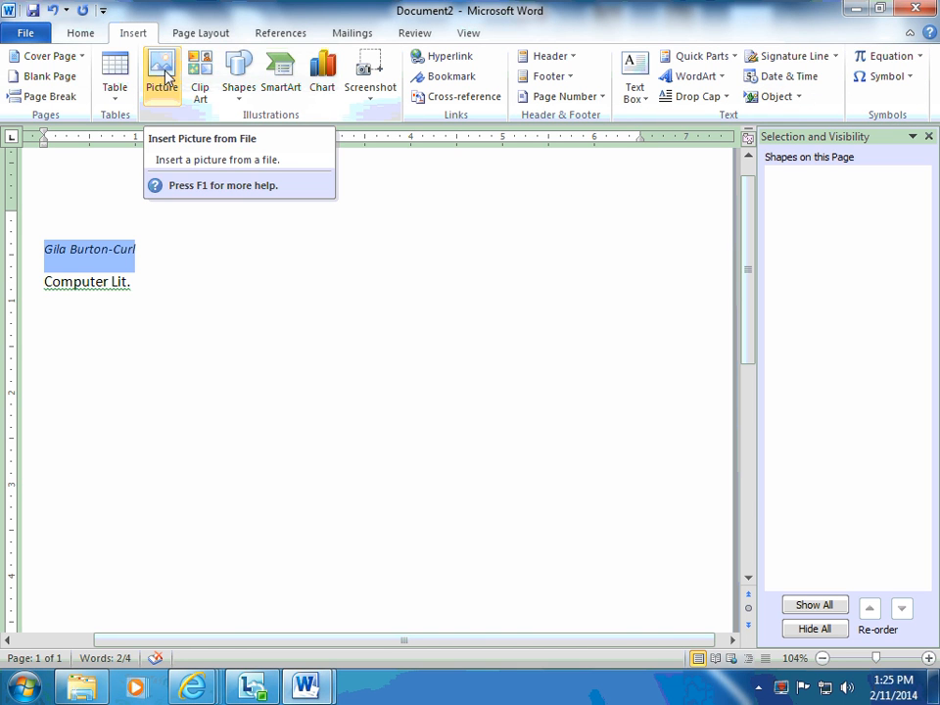
left_click(46, 252)
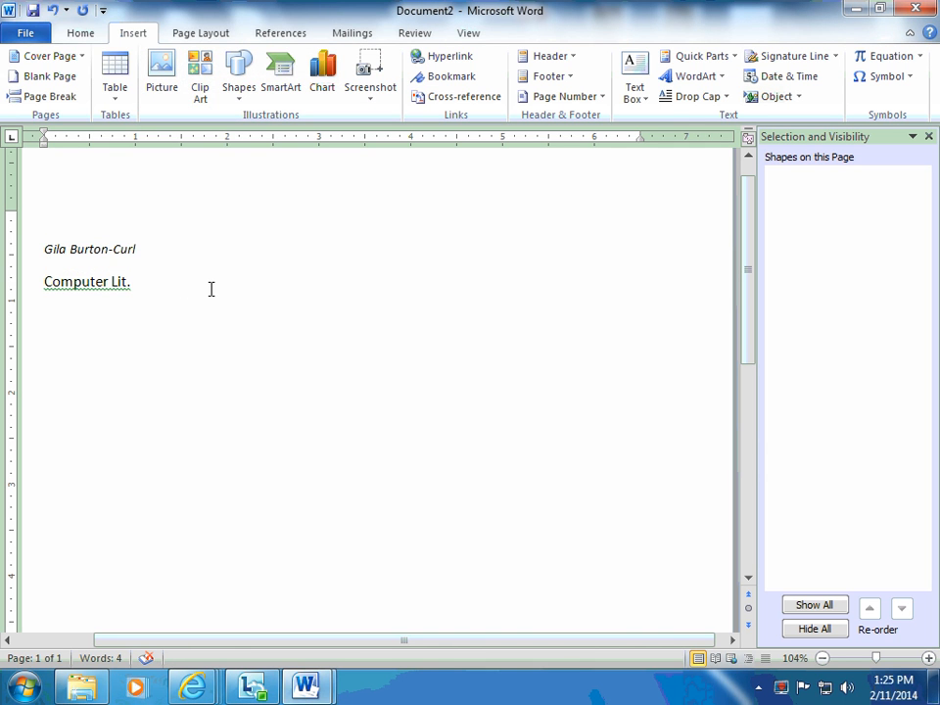
left_click(163, 73)
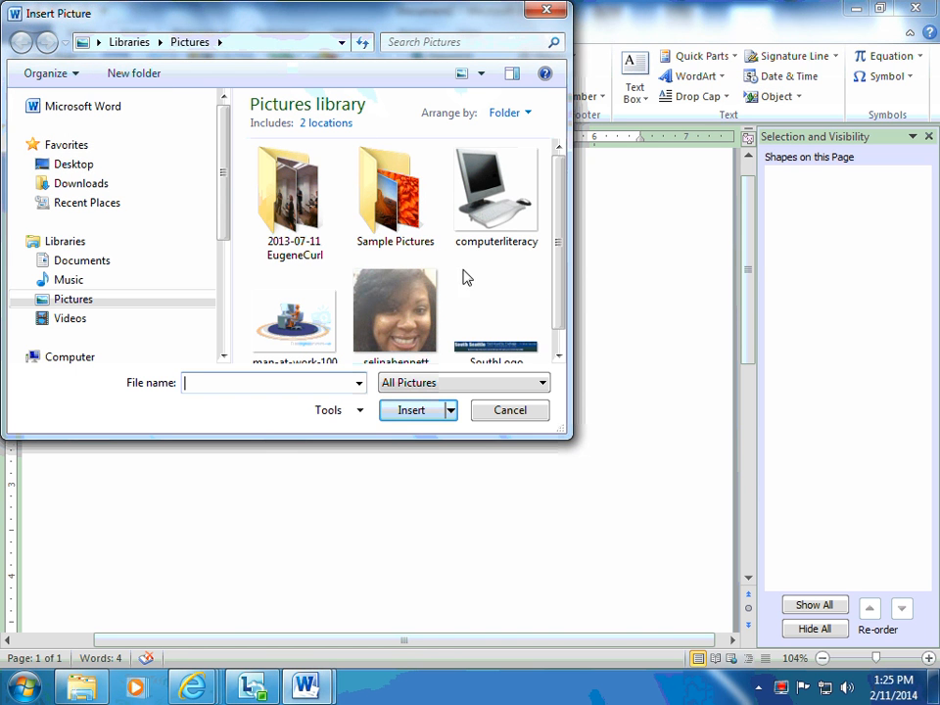
left_click_drag(561, 224, 568, 274)
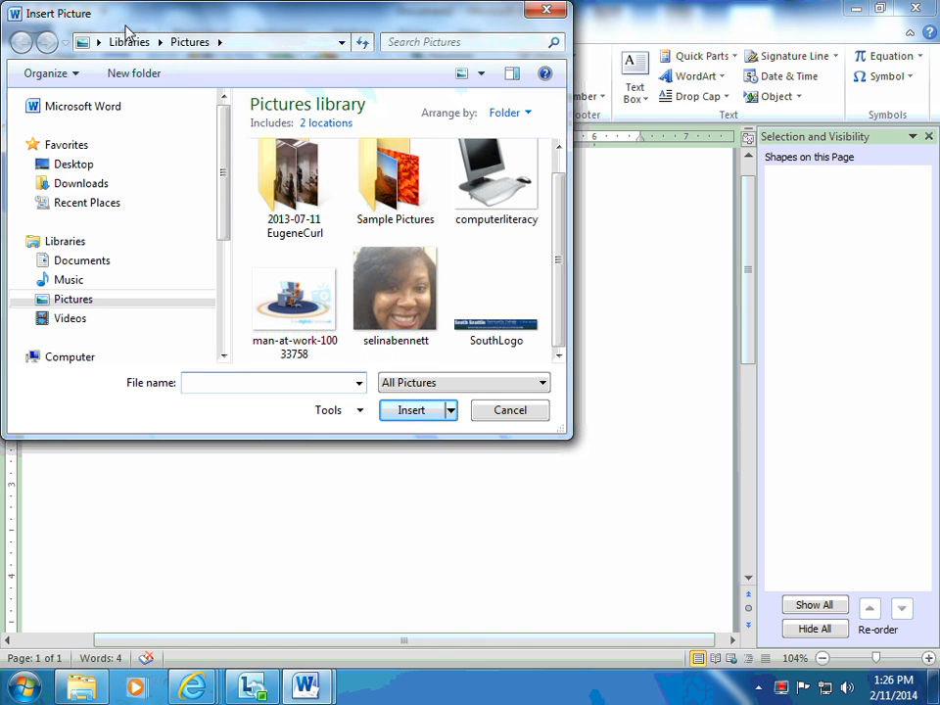
left_click(291, 309)
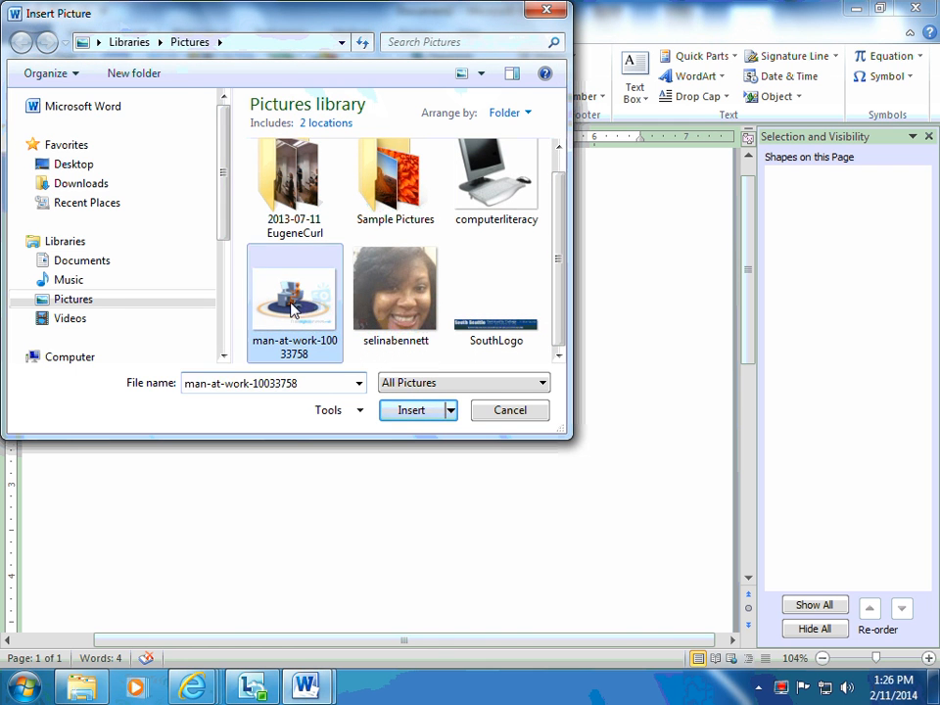
left_click(412, 412)
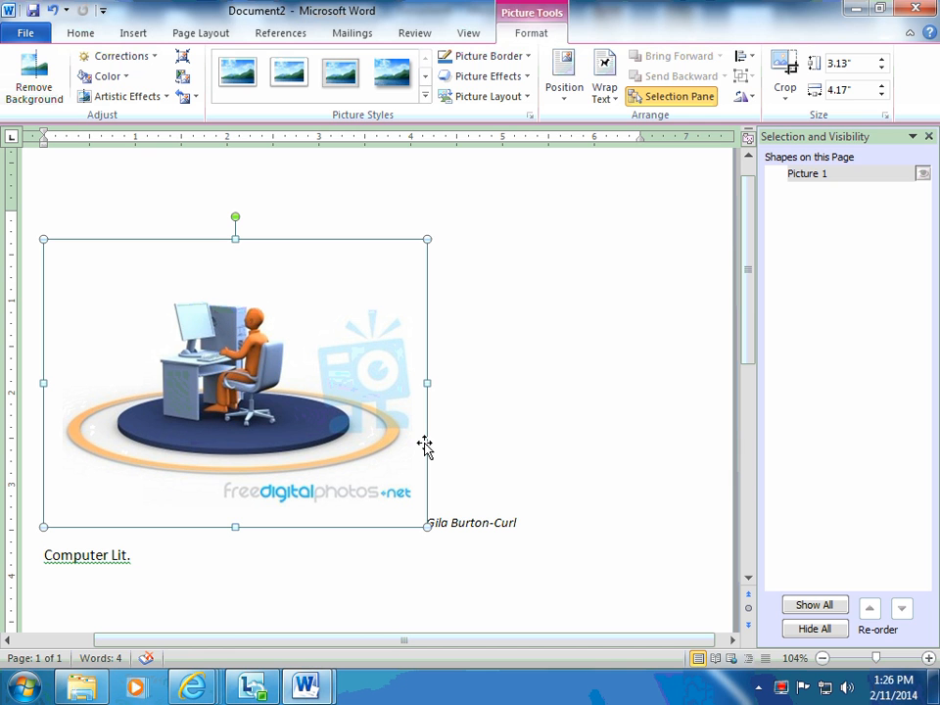
Shrink the inserted picture proportionally to about 2.08" high by 2.77" wide.
left_click_drag(424, 445, 423, 446)
left_click_drag(427, 525, 298, 418)
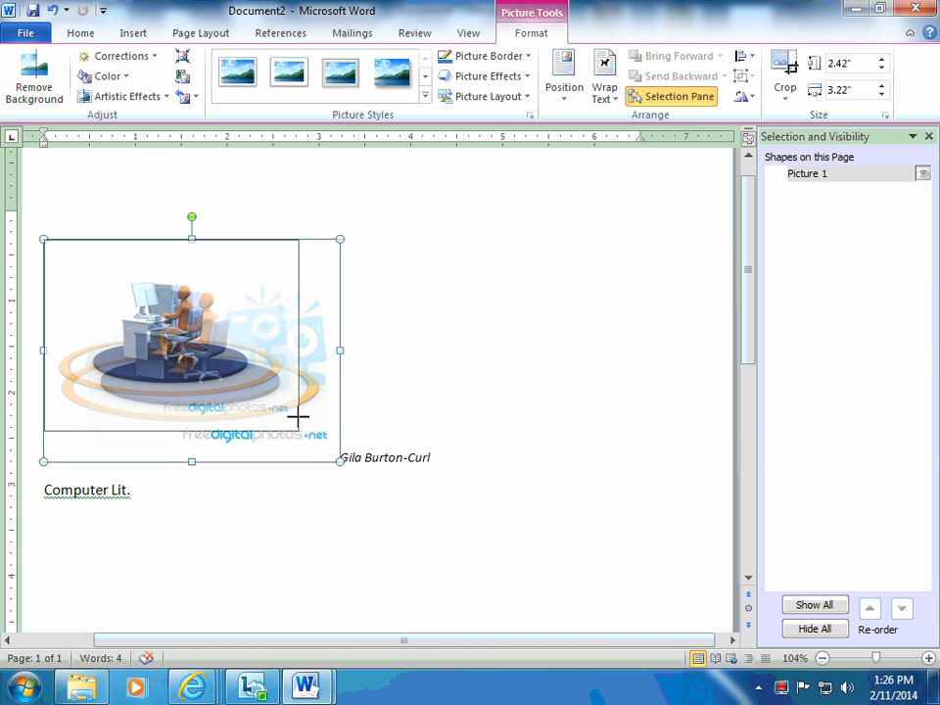
left_click_drag(297, 418, 298, 415)
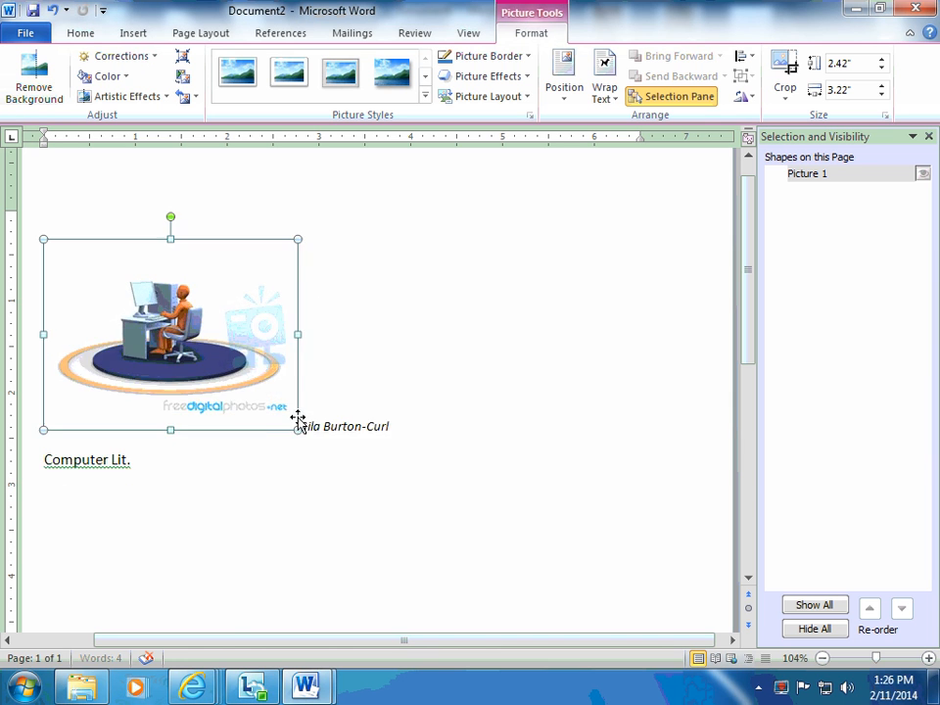
left_click(577, 517)
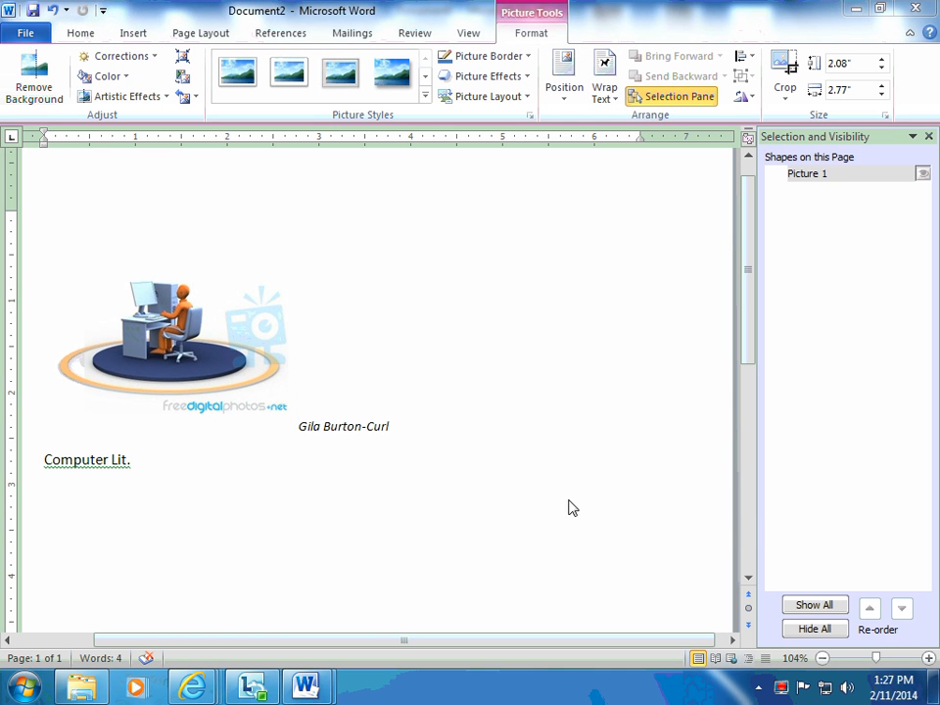
Close the Selection and Visibility pane and deselect the picture.
left_click(268, 408)
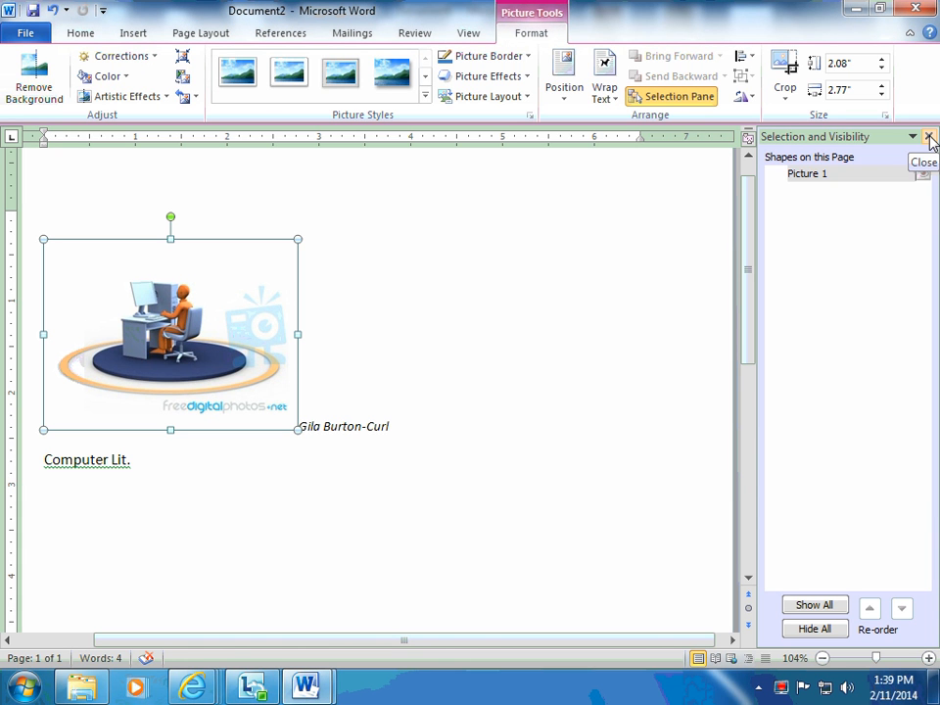
left_click(928, 138)
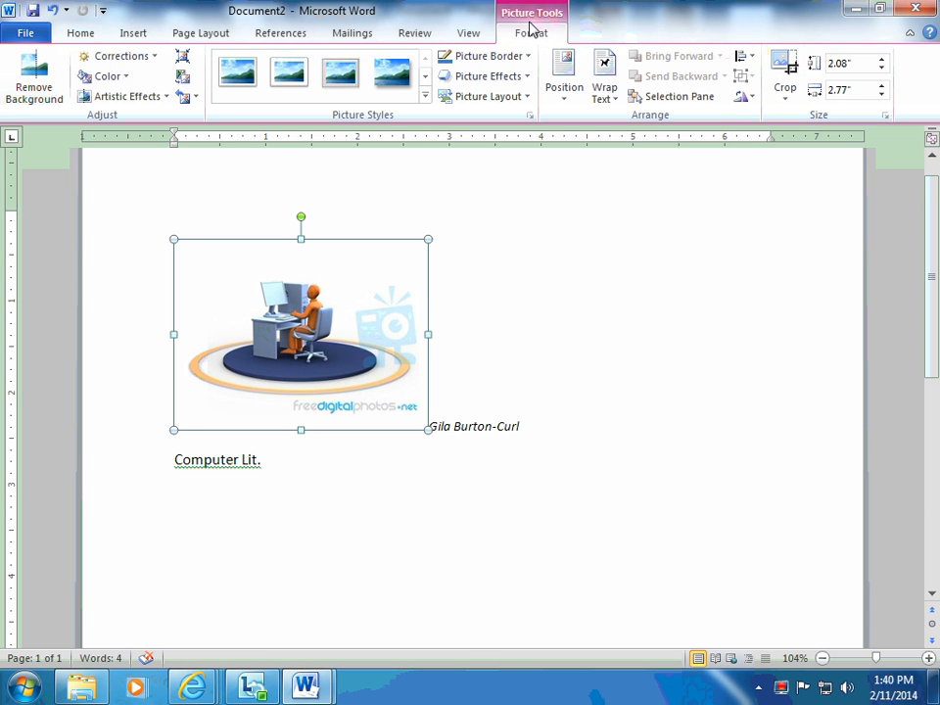
left_click(524, 338)
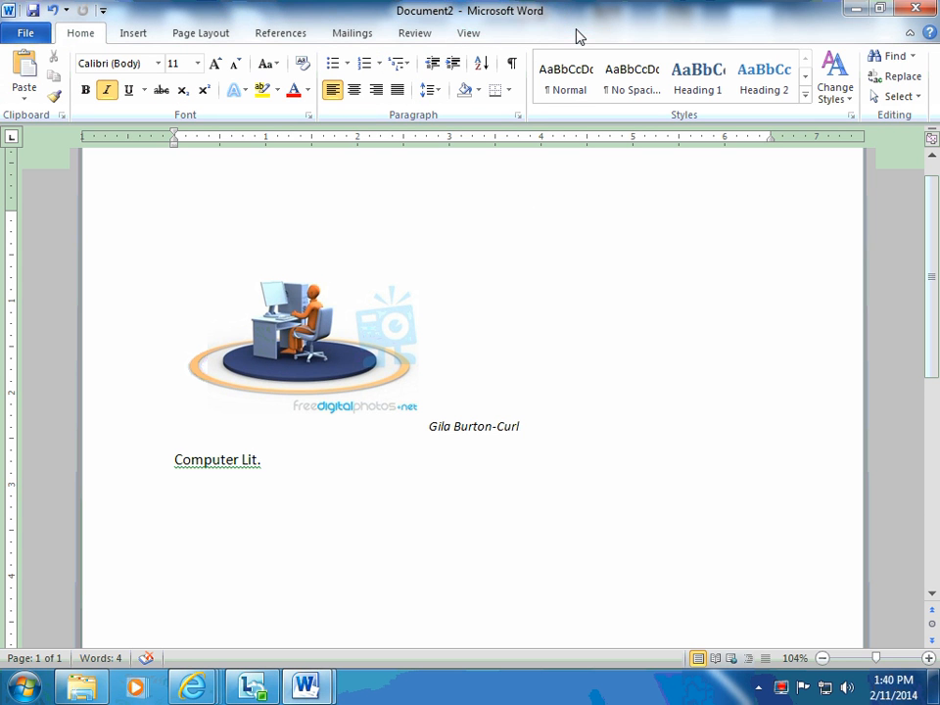
Crop the watermark text strip off the picture's bottom edge, leaving it about 1.76" high.
left_click(272, 389)
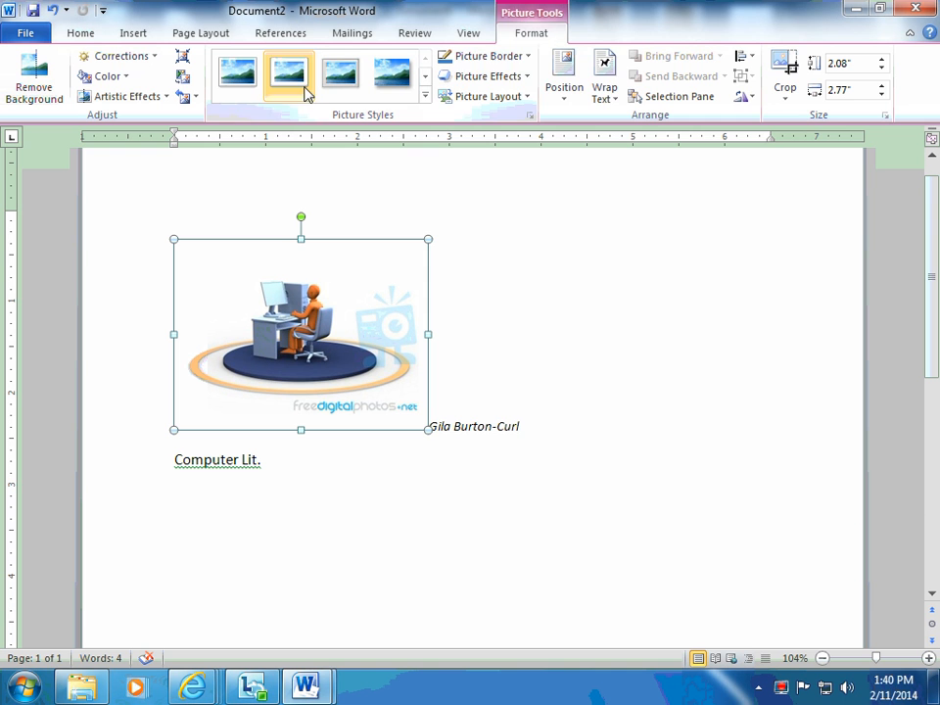
left_click(787, 71)
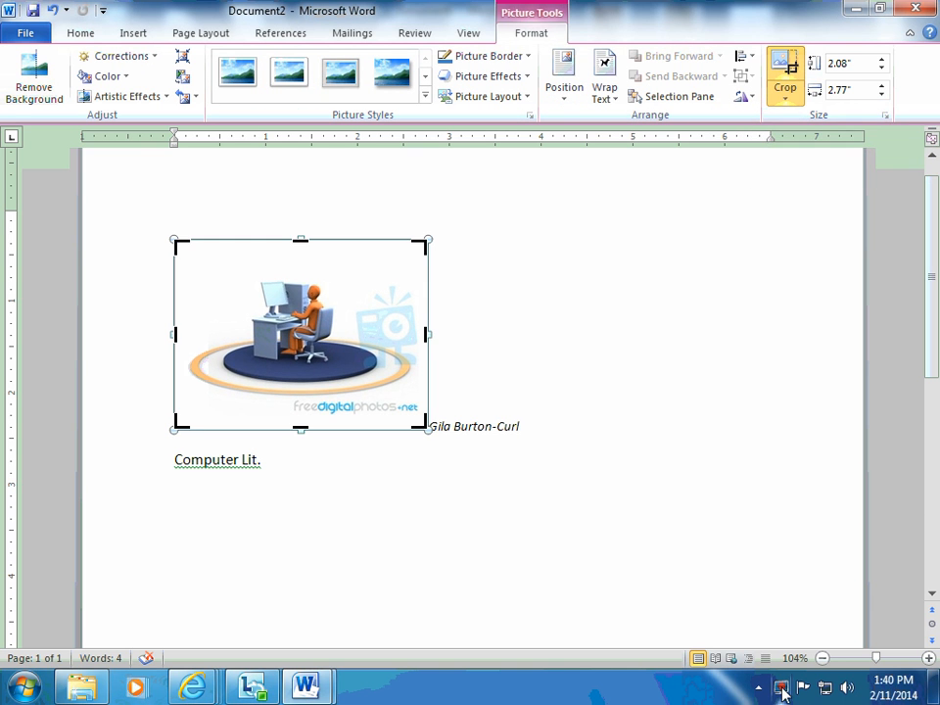
left_click(781, 688)
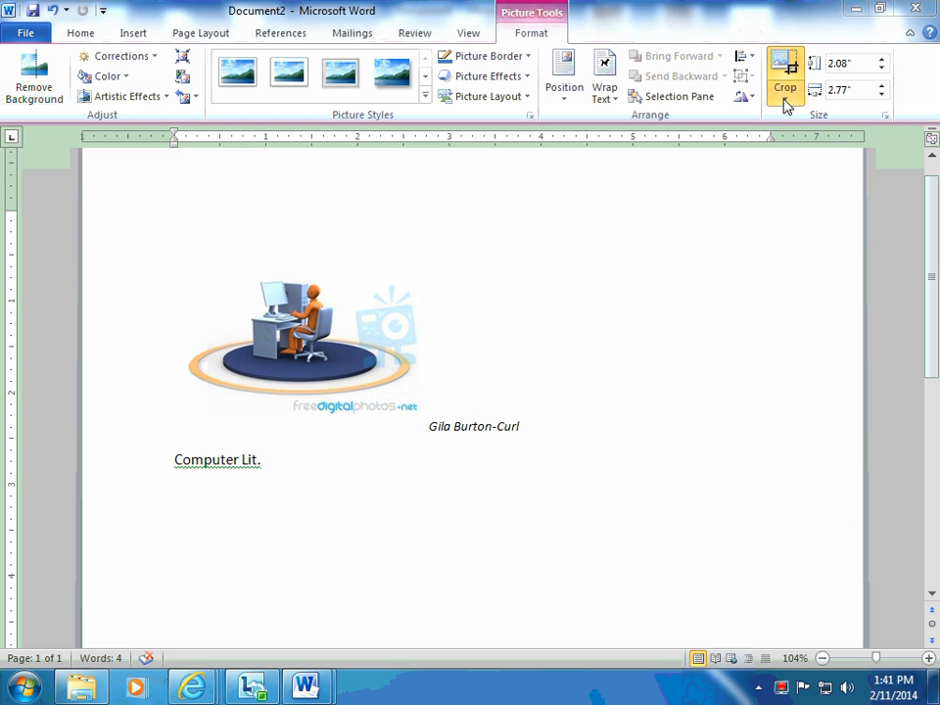
left_click(369, 351)
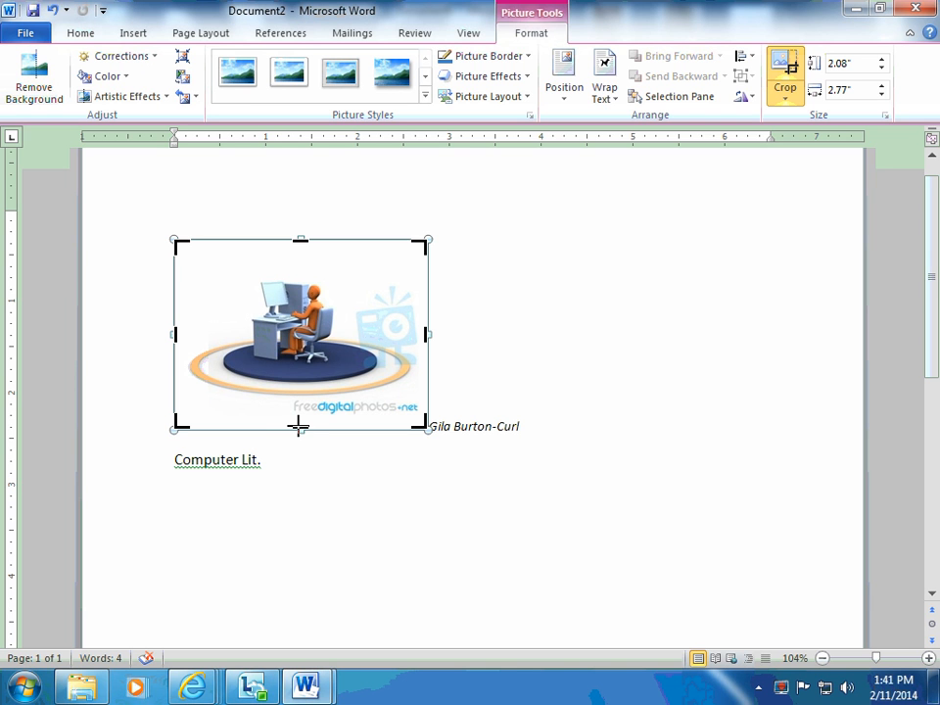
left_click_drag(299, 426, 304, 396)
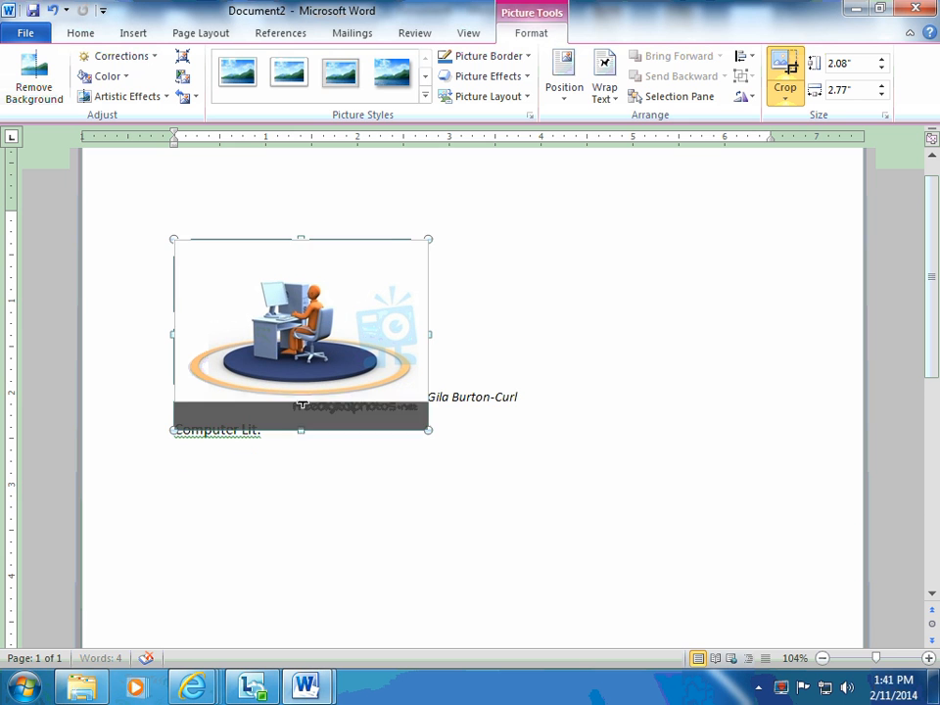
left_click(500, 440)
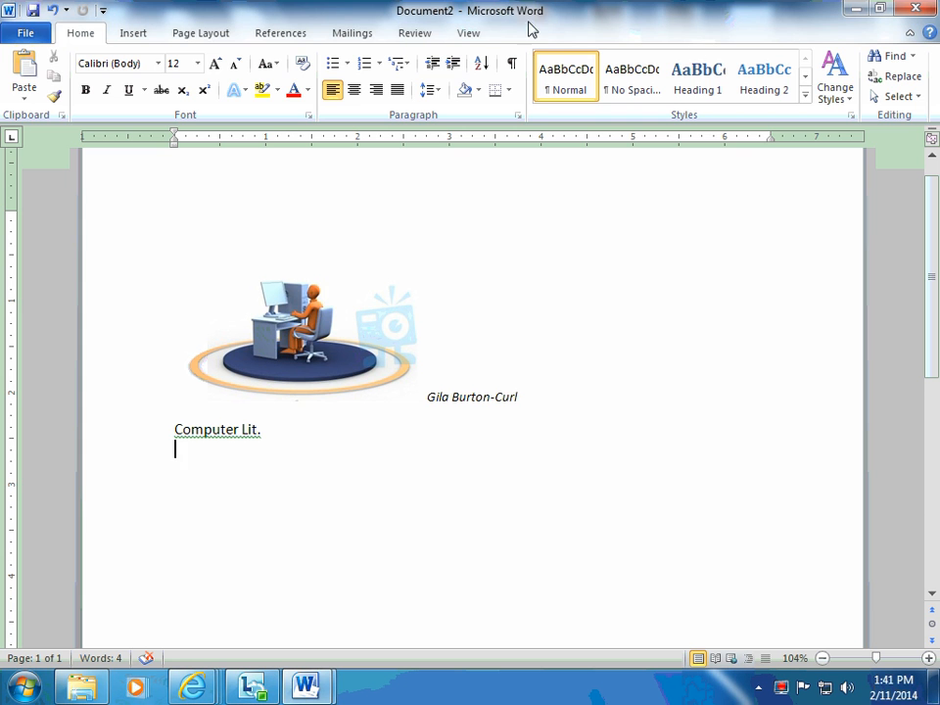
Position the picture in the top center of the page with square text wrapping.
left_click(328, 352)
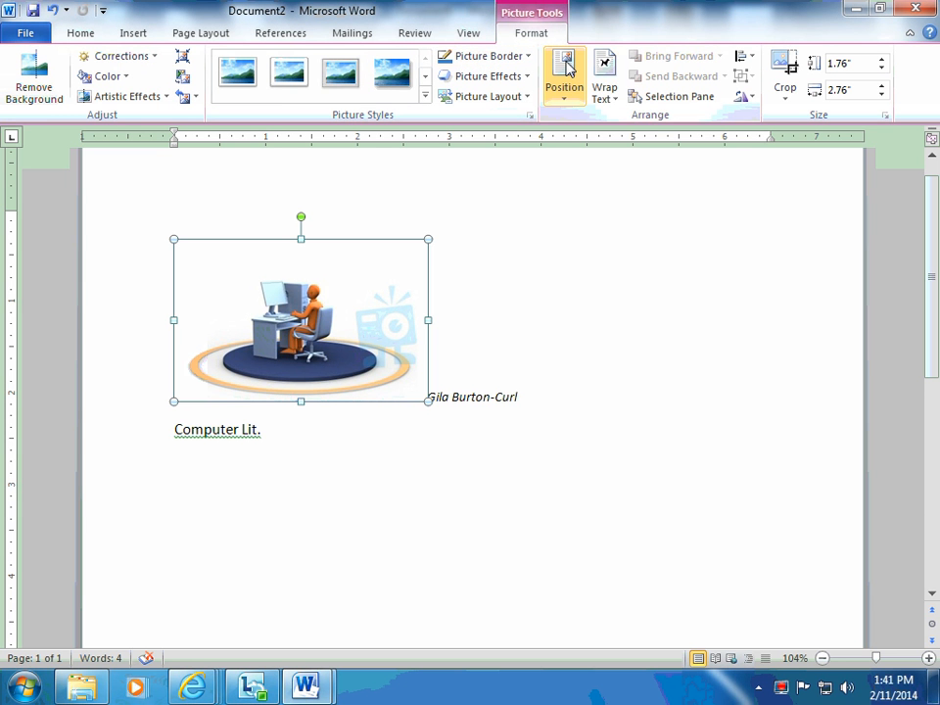
left_click(564, 100)
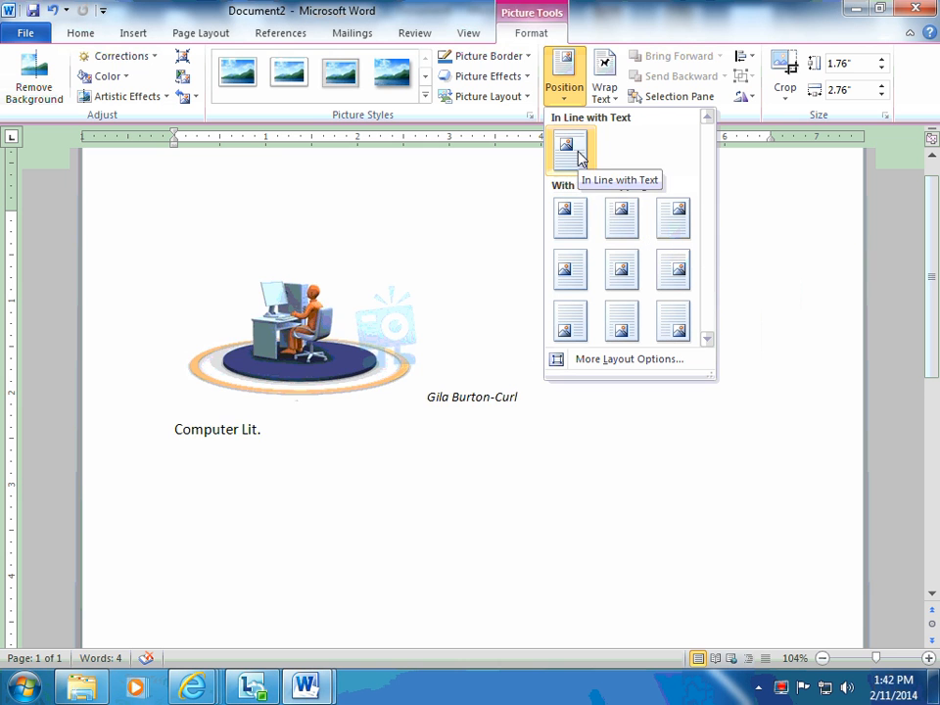
left_click(610, 231)
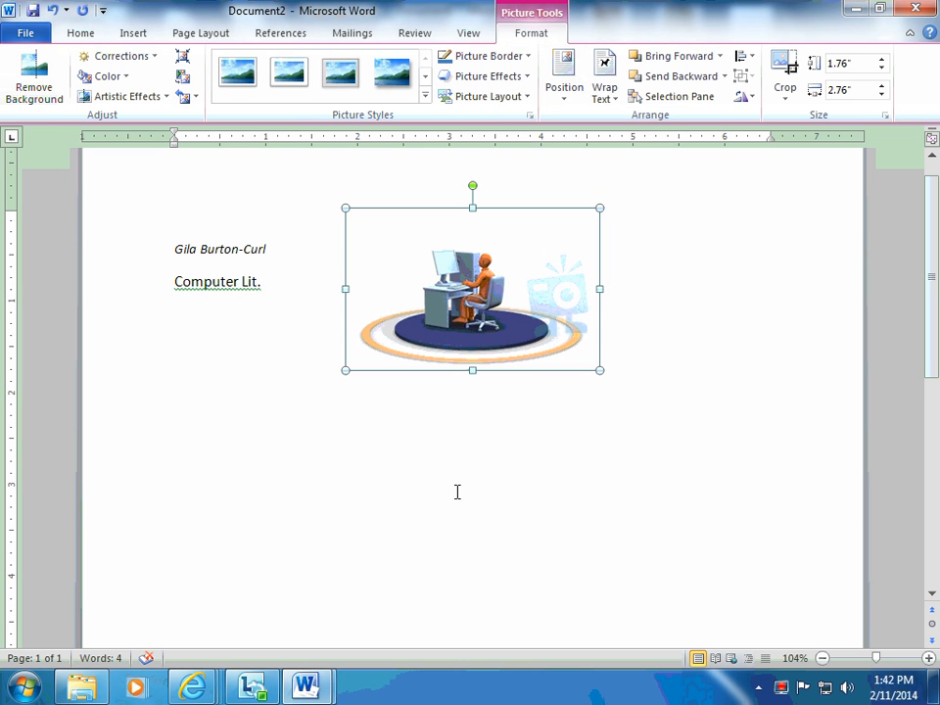
left_click(503, 461)
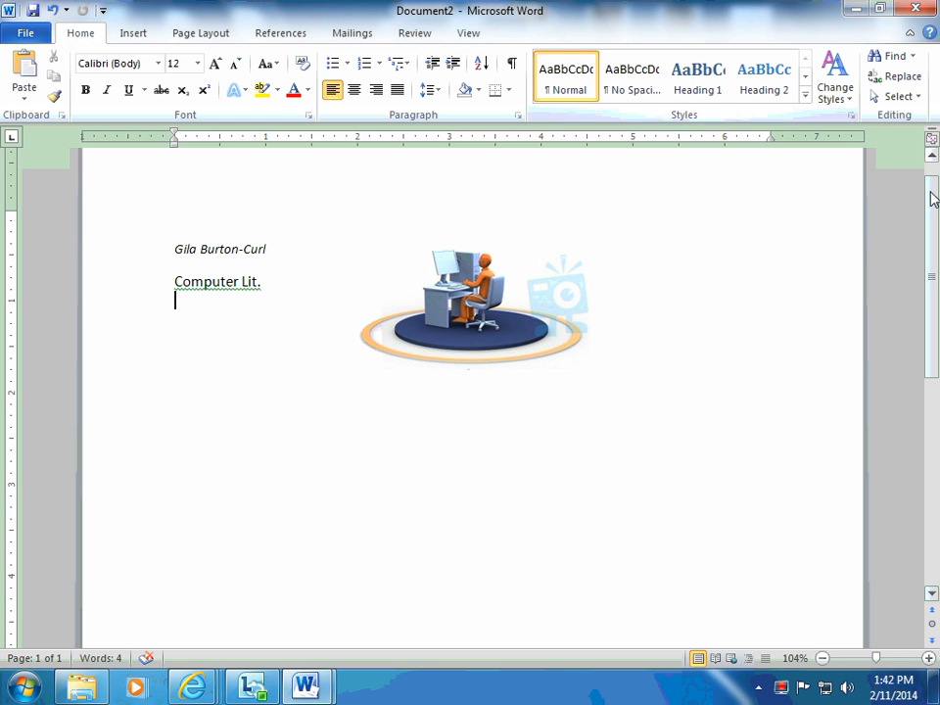
Apply the built-in Austin theme to the document.
scroll(931, 204, "up", 1)
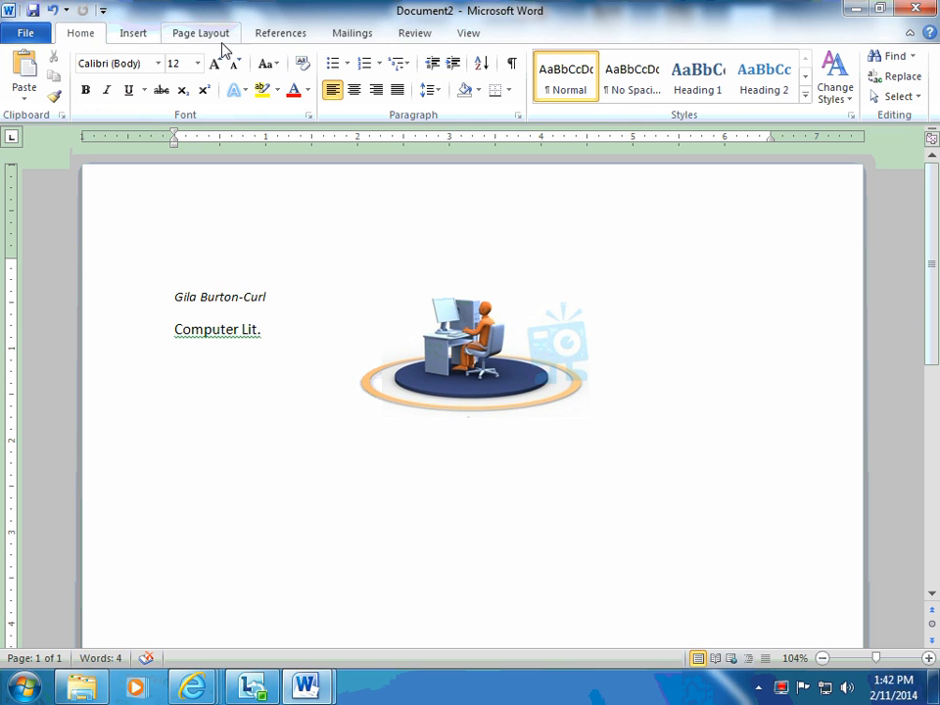
left_click(134, 36)
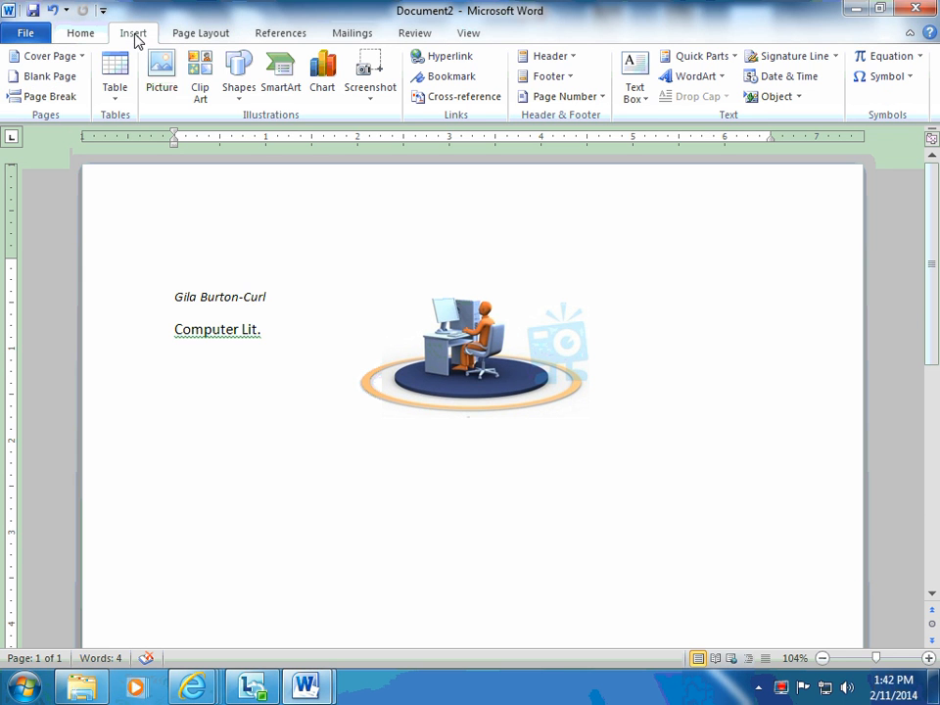
left_click(202, 35)
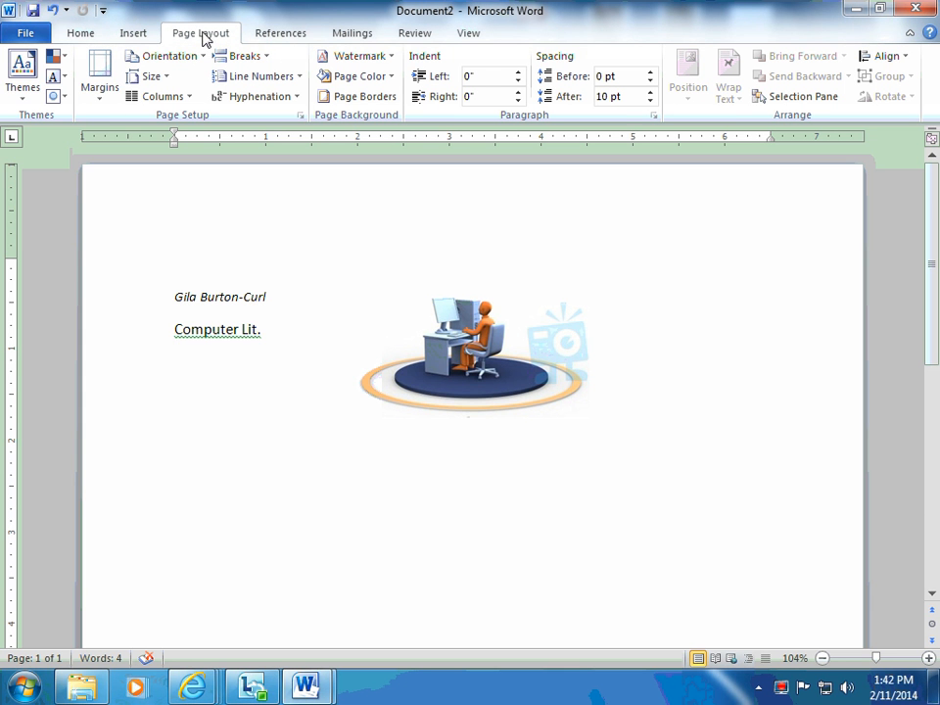
left_click(24, 103)
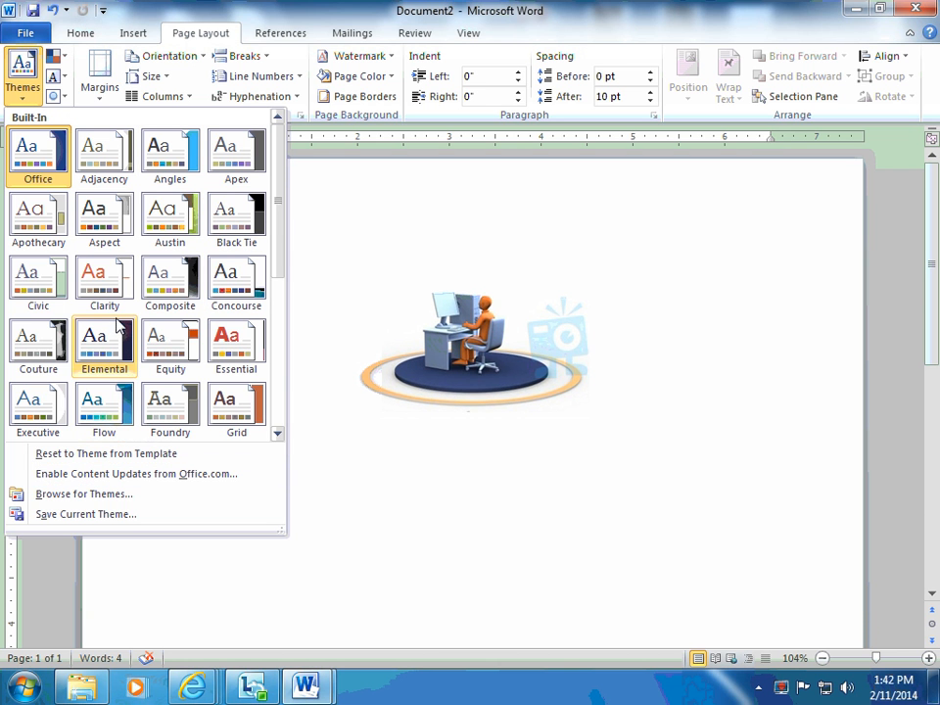
left_click(174, 233)
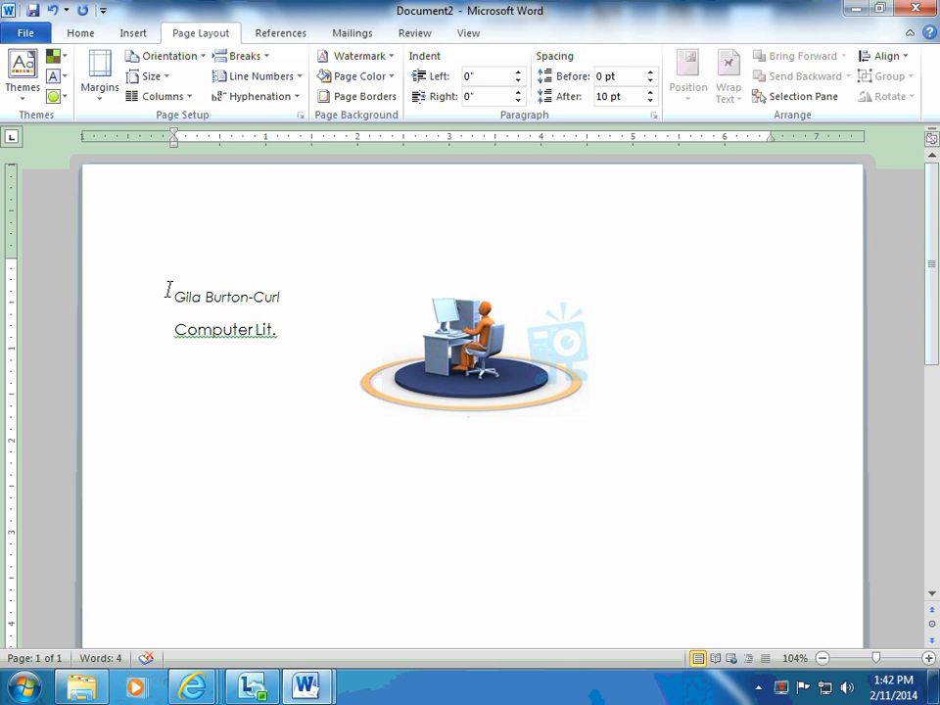
triple_click(304, 294)
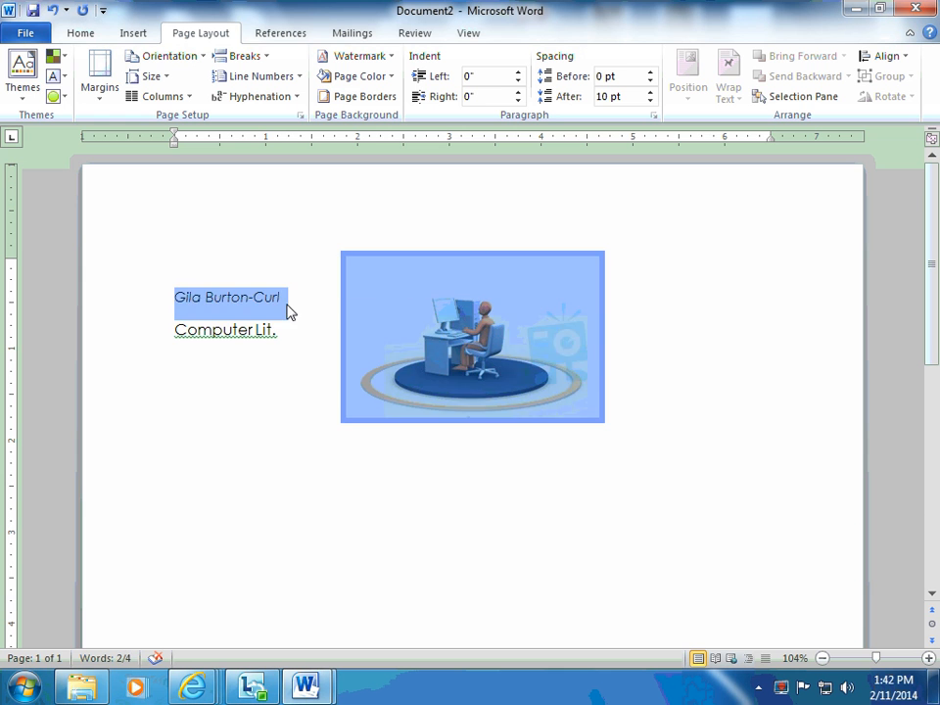
left_click(283, 297)
triple_click(178, 296)
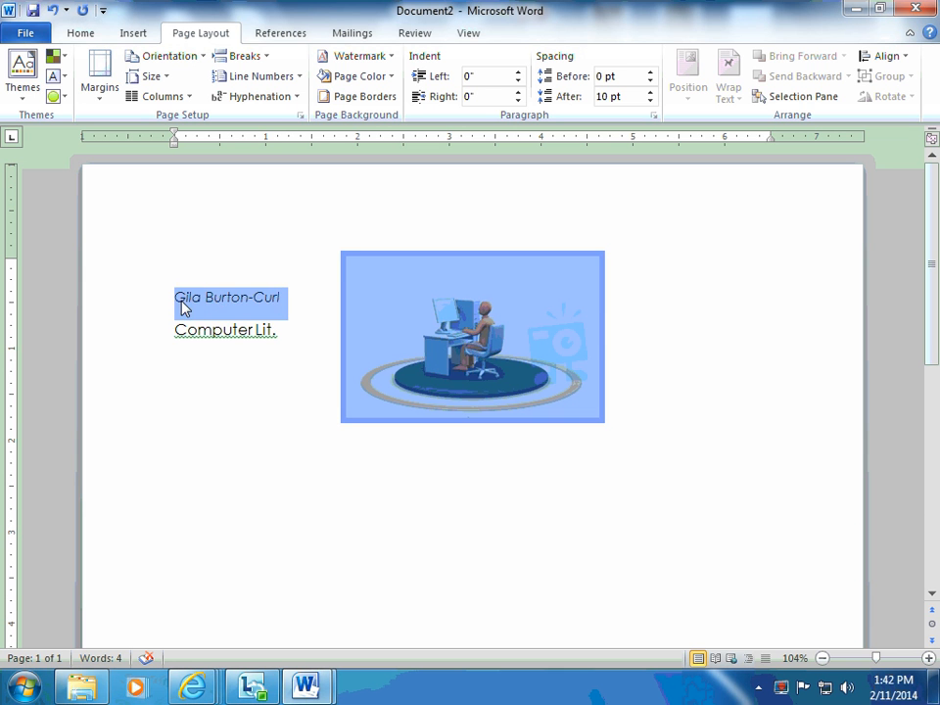
left_click(180, 296)
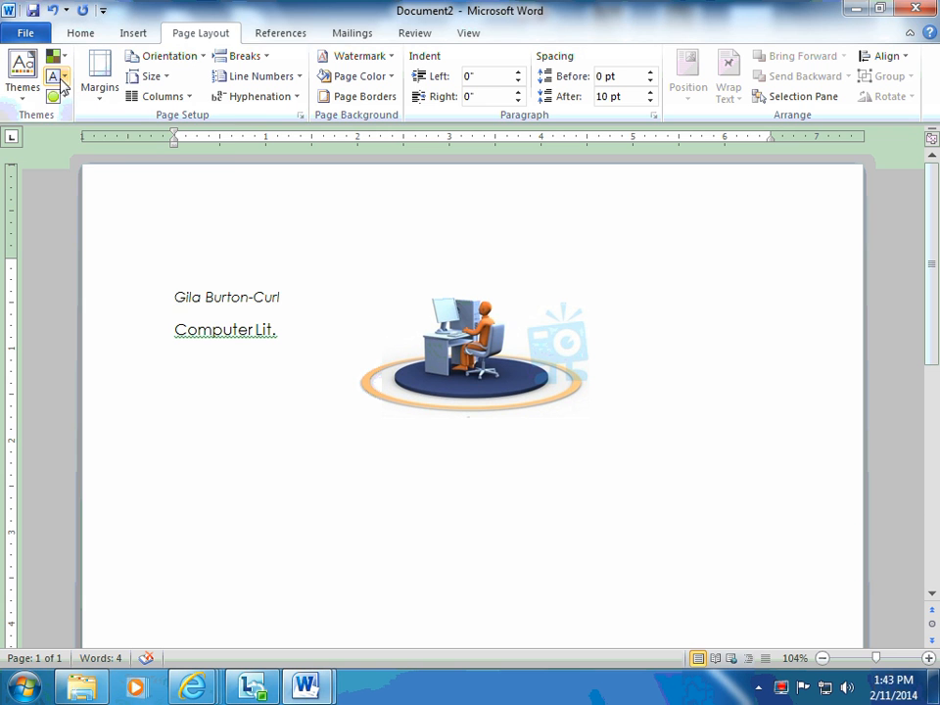
Look through the built-in theme fonts, theme colors and theme effects without choosing any of them.
left_click(65, 80)
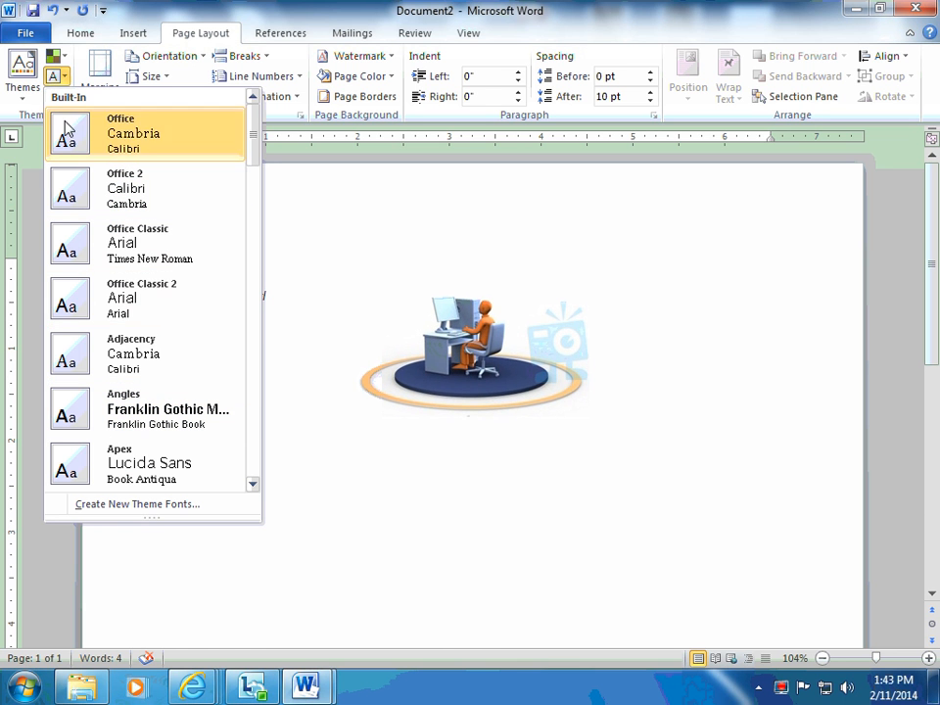
left_click(54, 51)
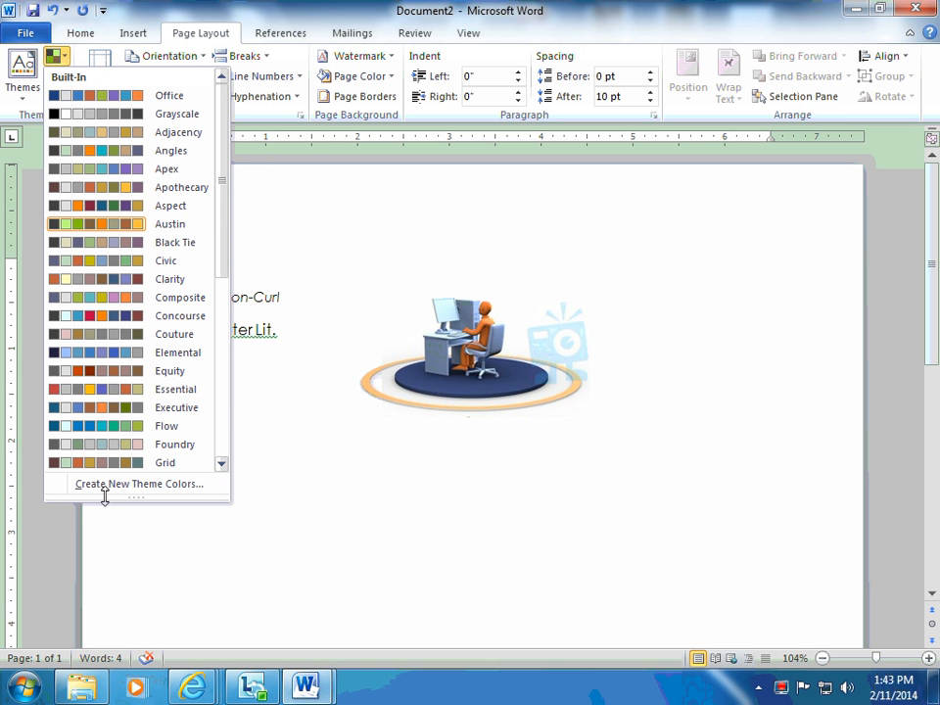
scroll(215, 379, "down", 3)
scroll(213, 402, "down", 3)
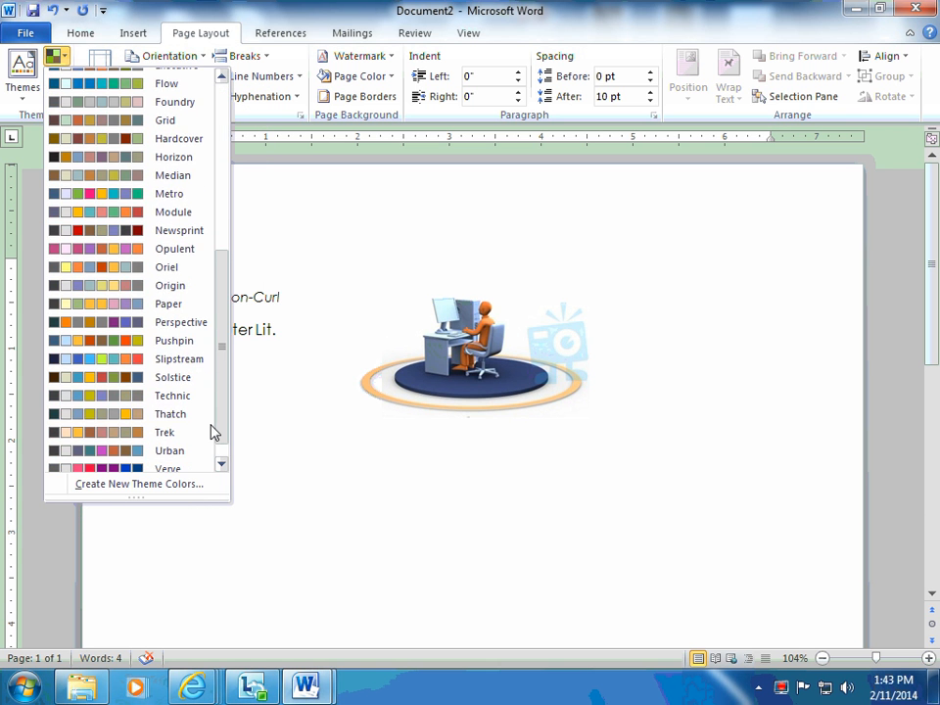
left_click(13, 112)
left_click(55, 98)
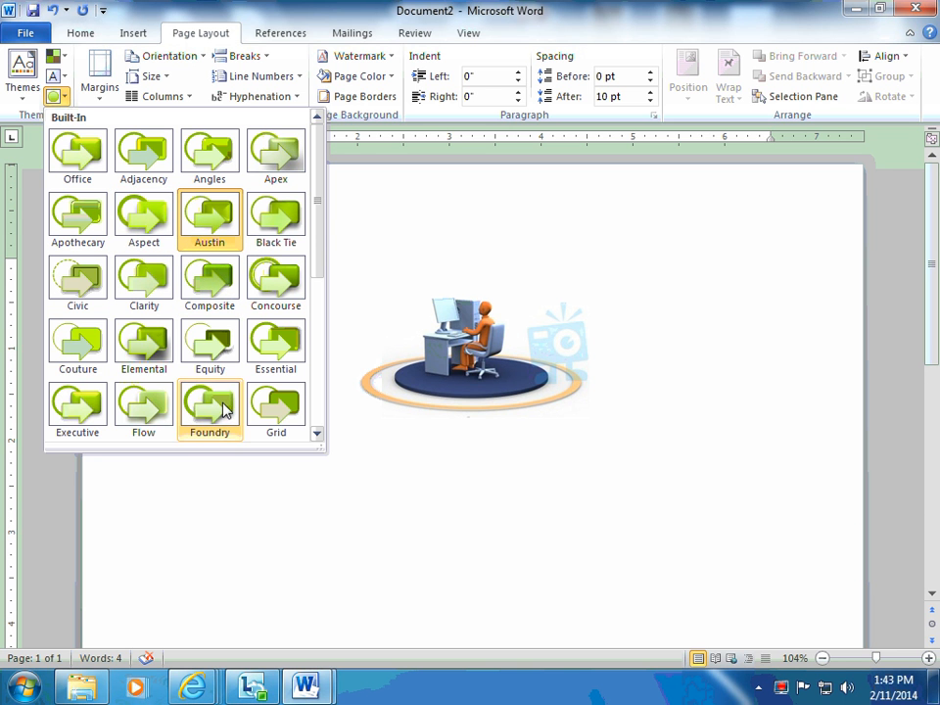
left_click(382, 243)
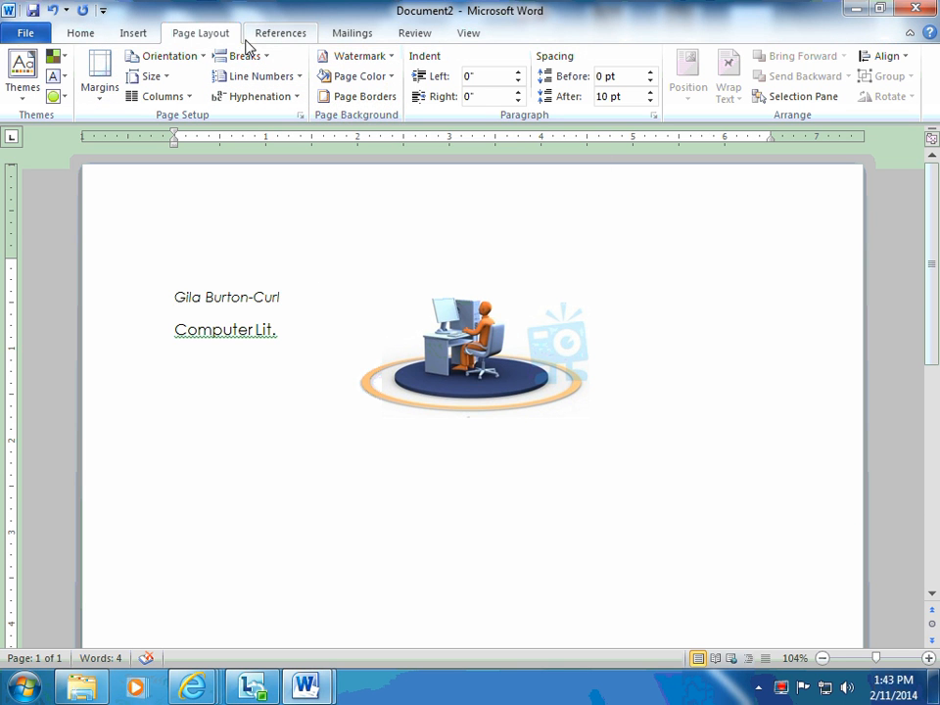
Add the DO NOT COPY 2 watermark to the page and check how it looks.
left_click(393, 56)
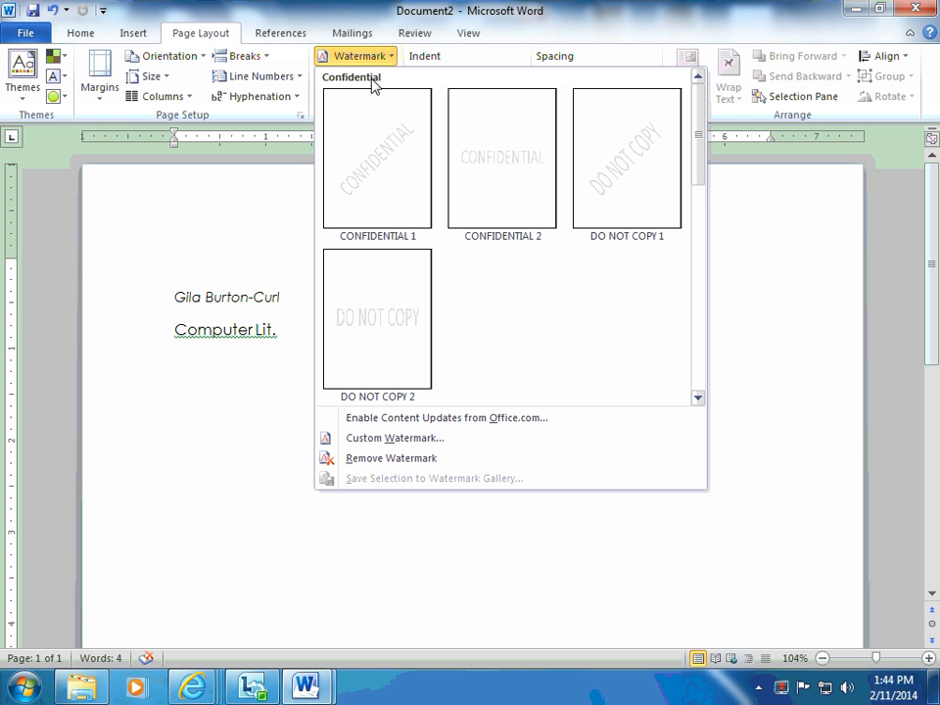
left_click(392, 340)
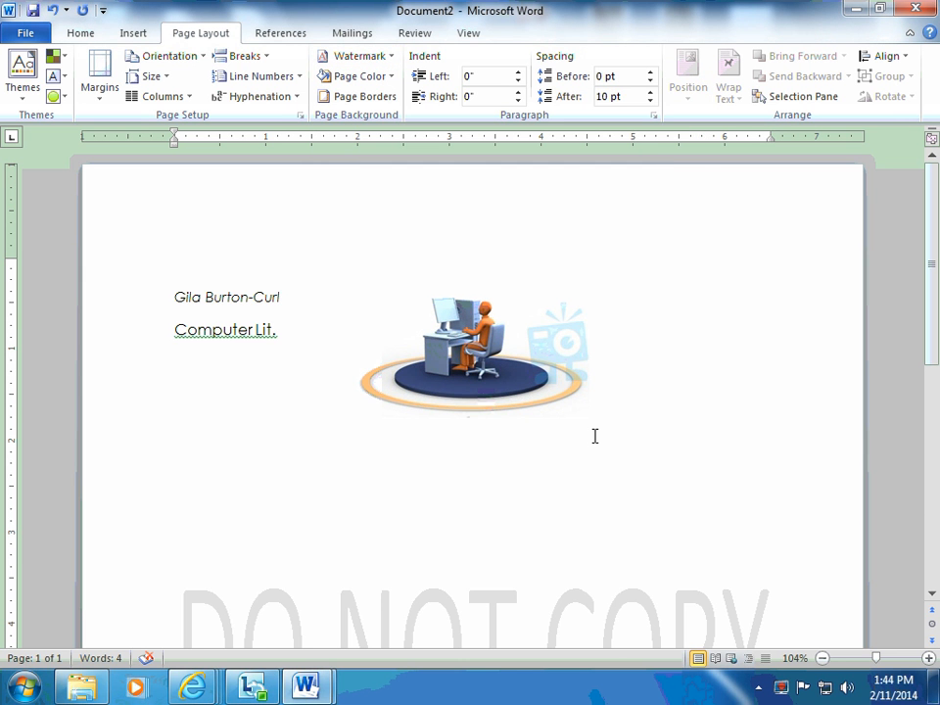
scroll(545, 497, "down", 3)
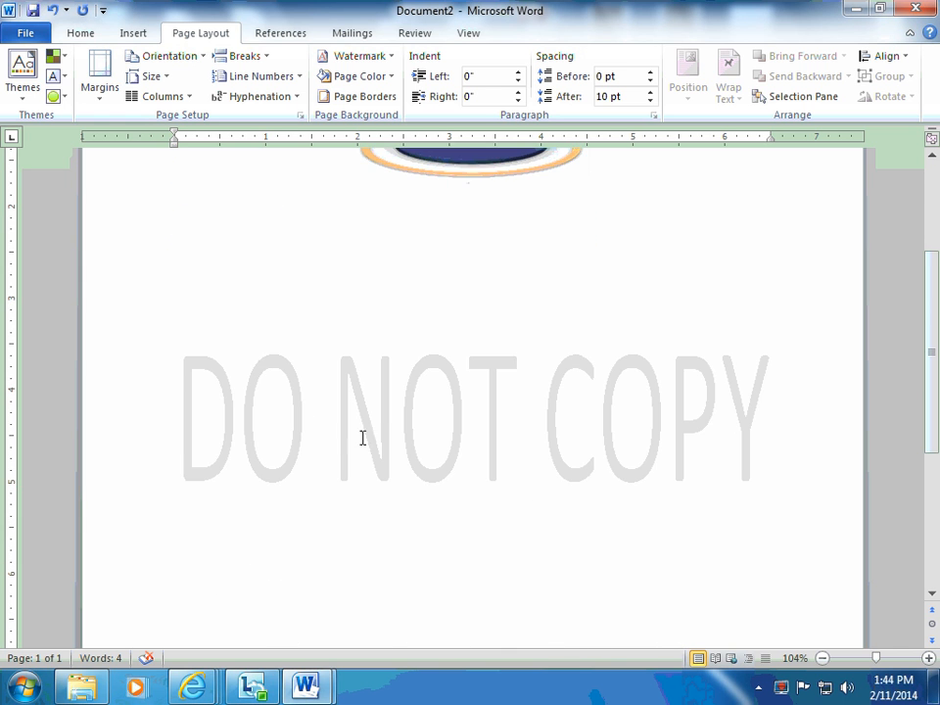
scroll(578, 424, "up", 3)
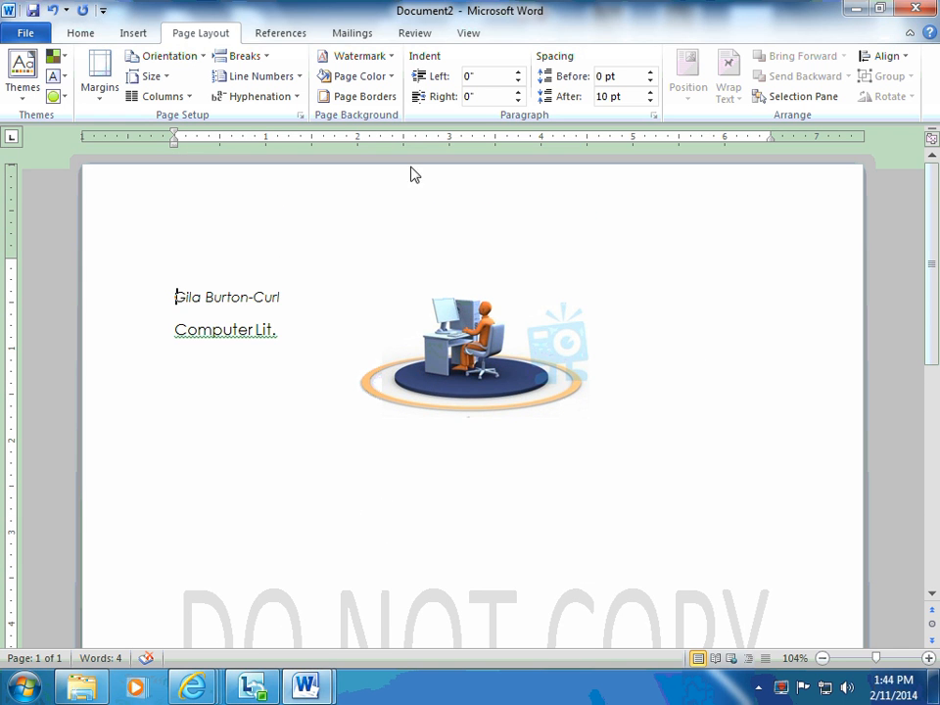
left_click(286, 35)
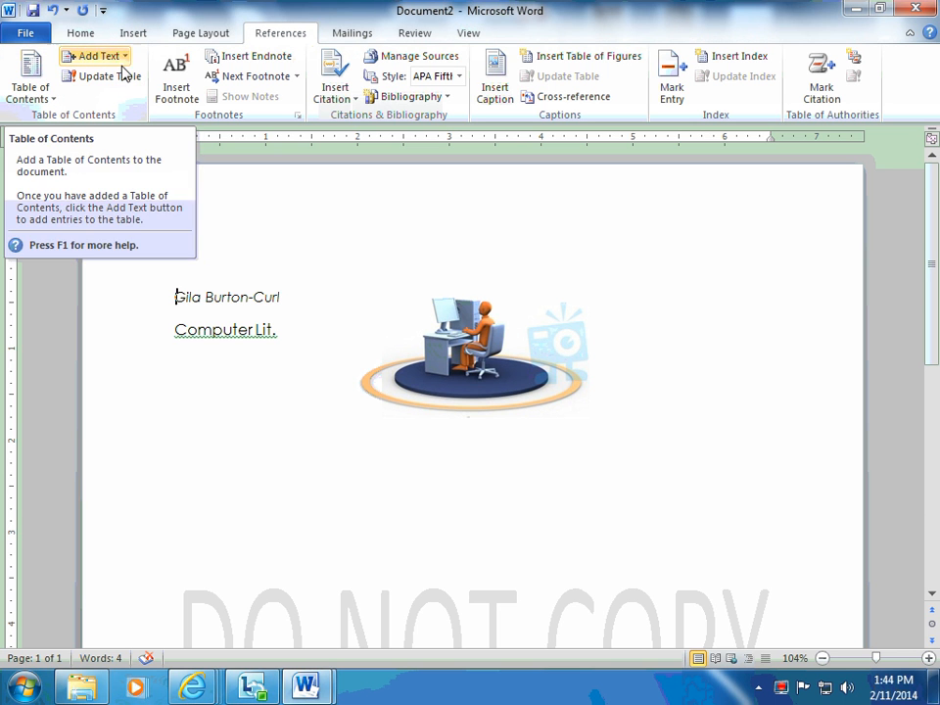
left_click(363, 36)
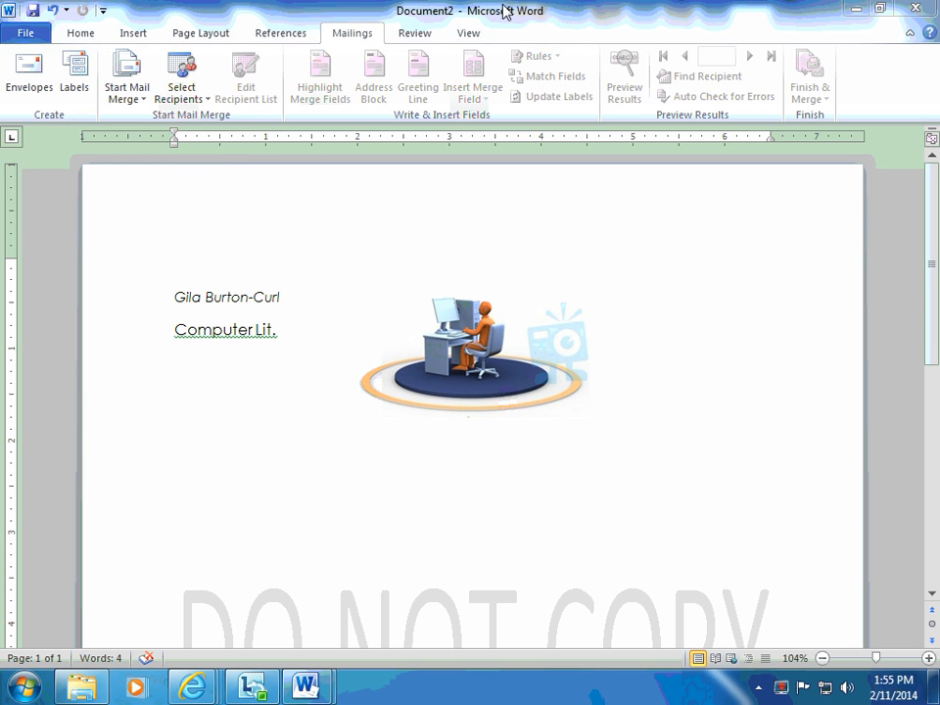
left_click(410, 37)
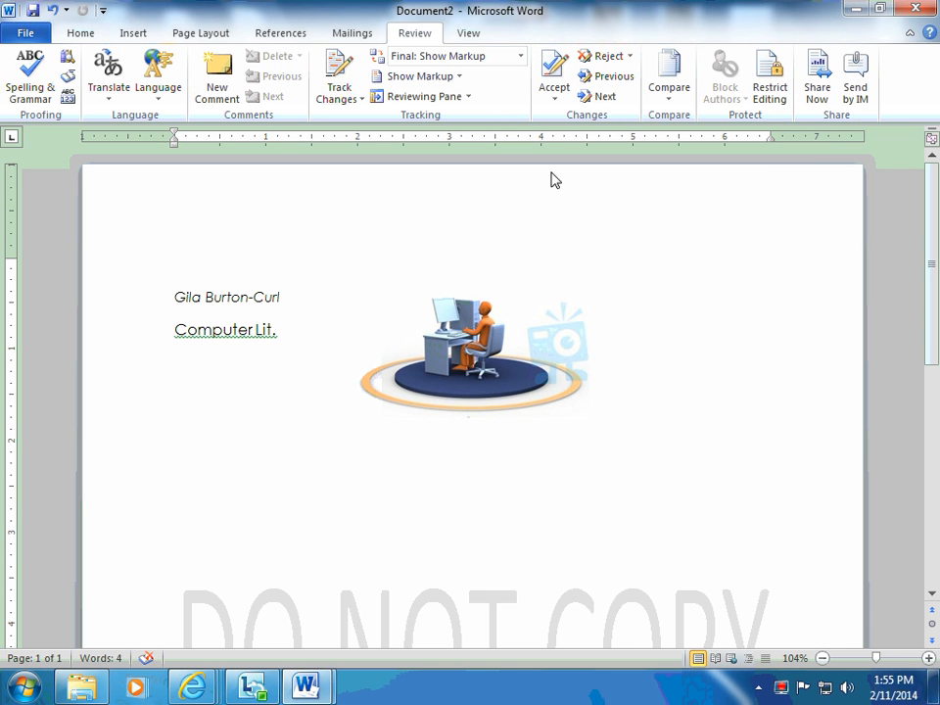
Hide the ruler and show it again.
left_click(473, 39)
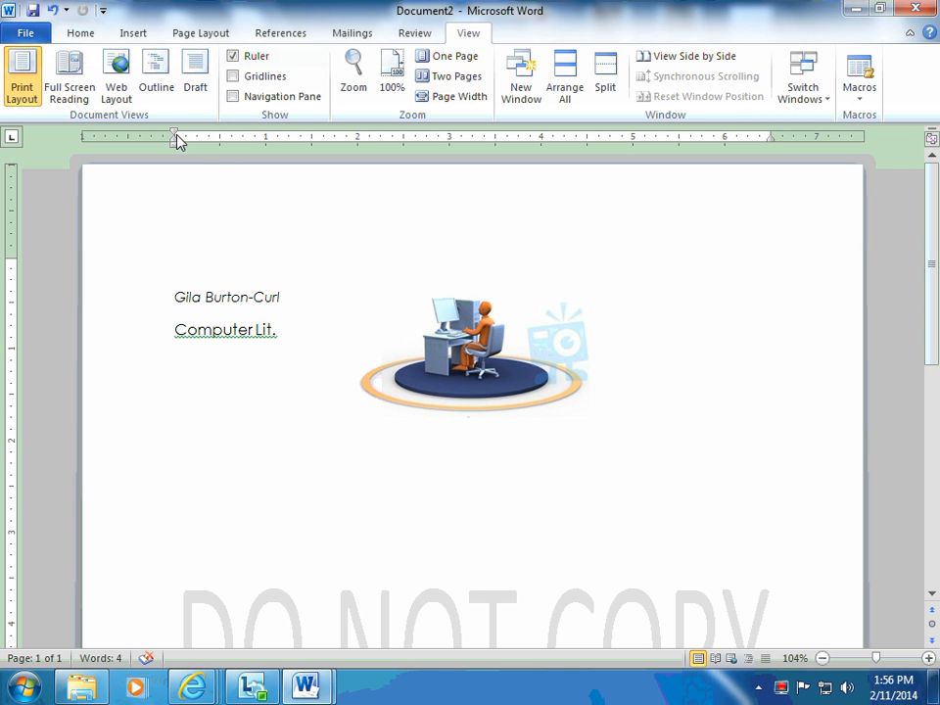
left_click(233, 59)
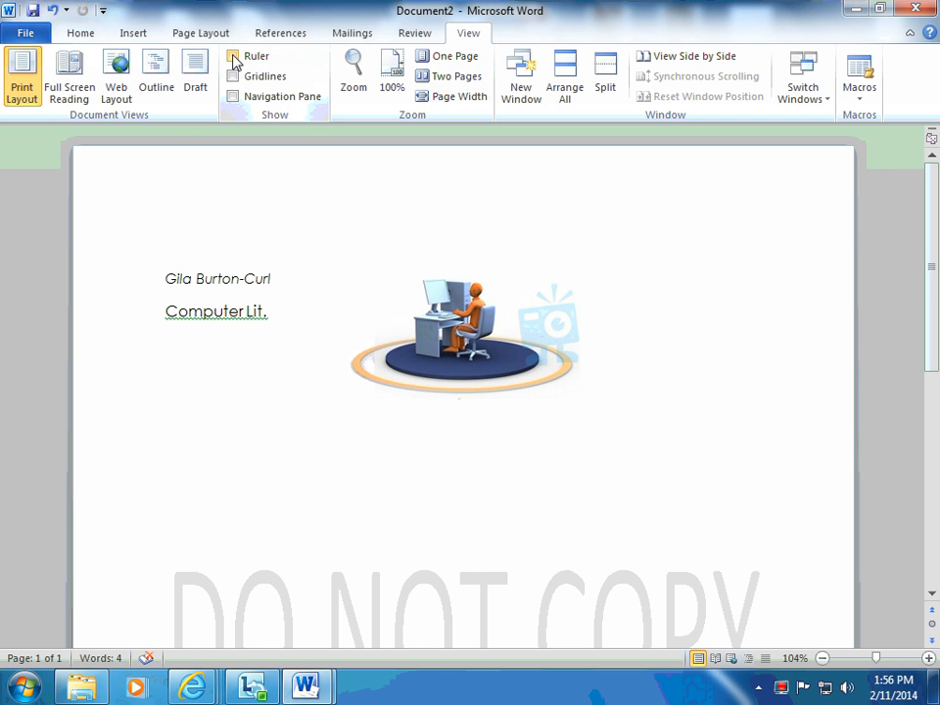
left_click(233, 56)
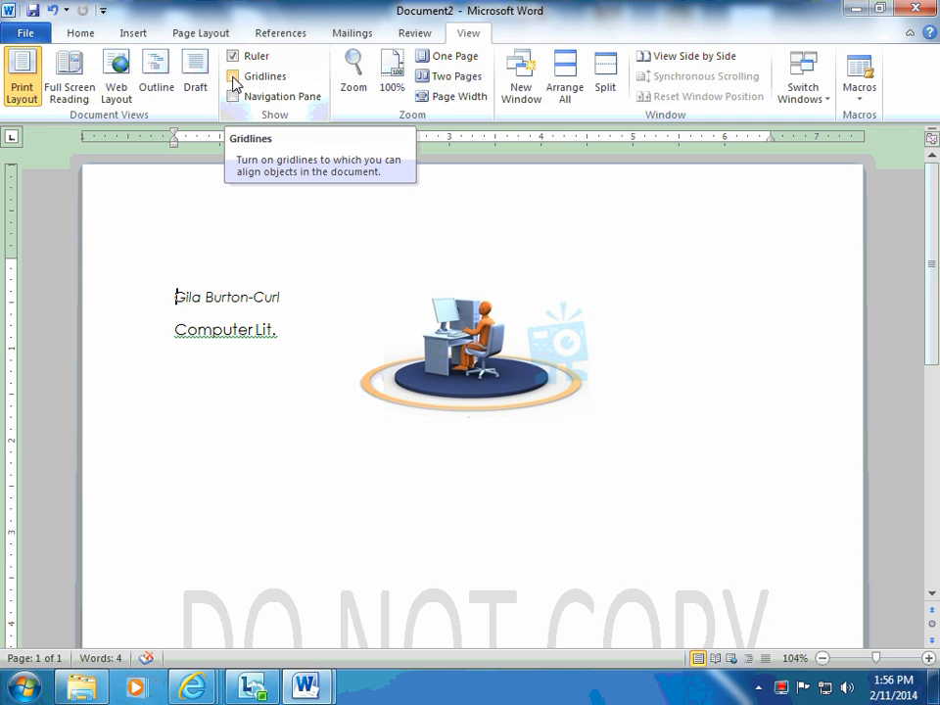
Turn the page gridlines and the Navigation Pane on and off again, one after the other.
left_click(233, 76)
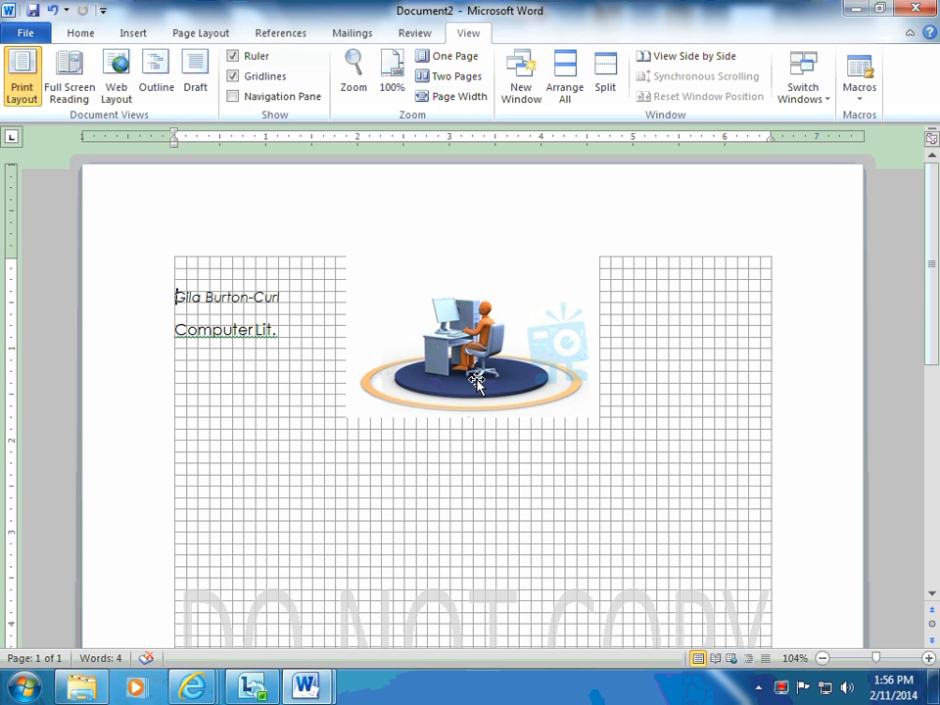
left_click(235, 78)
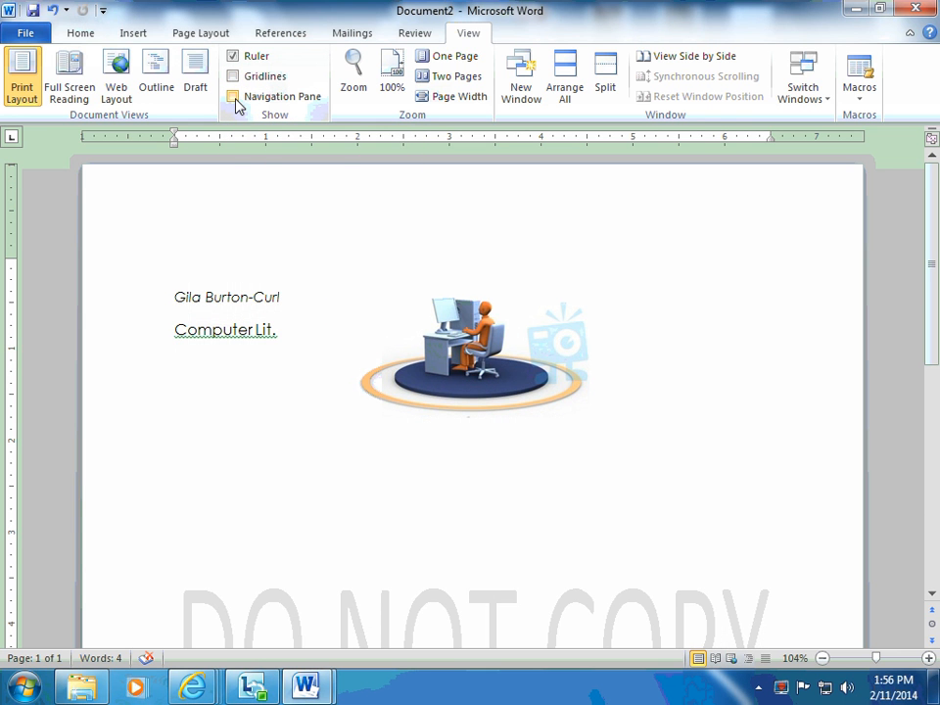
left_click(233, 96)
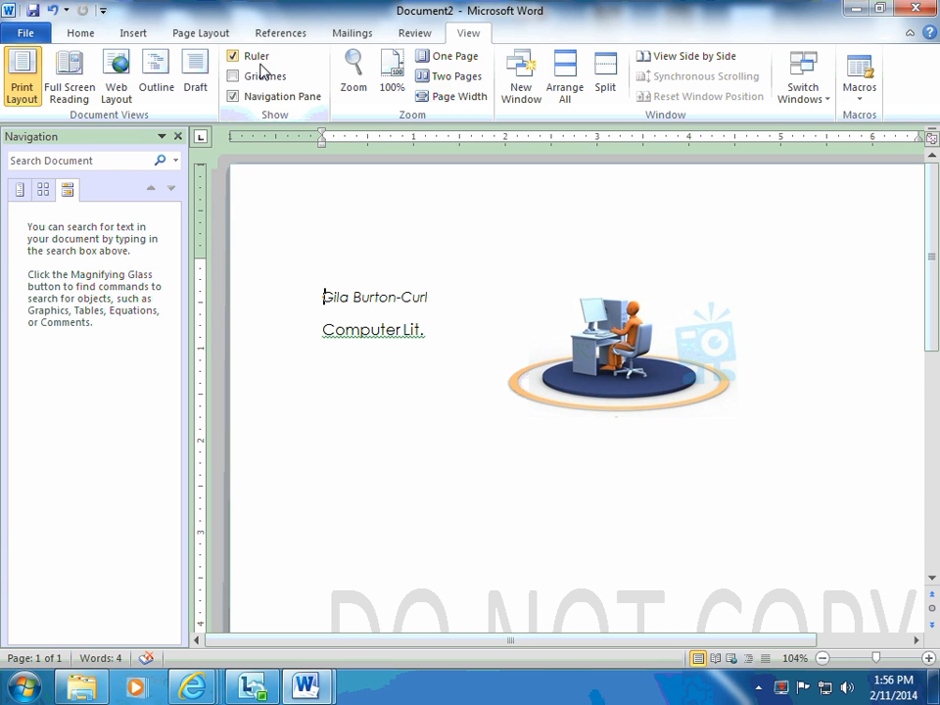
left_click(234, 96)
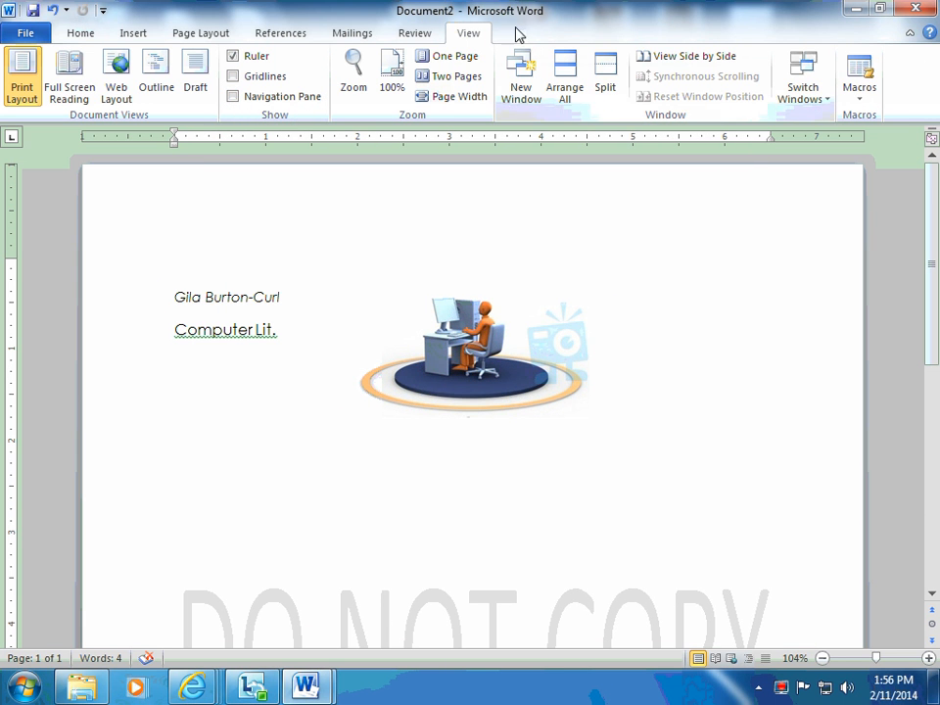
left_click(859, 104)
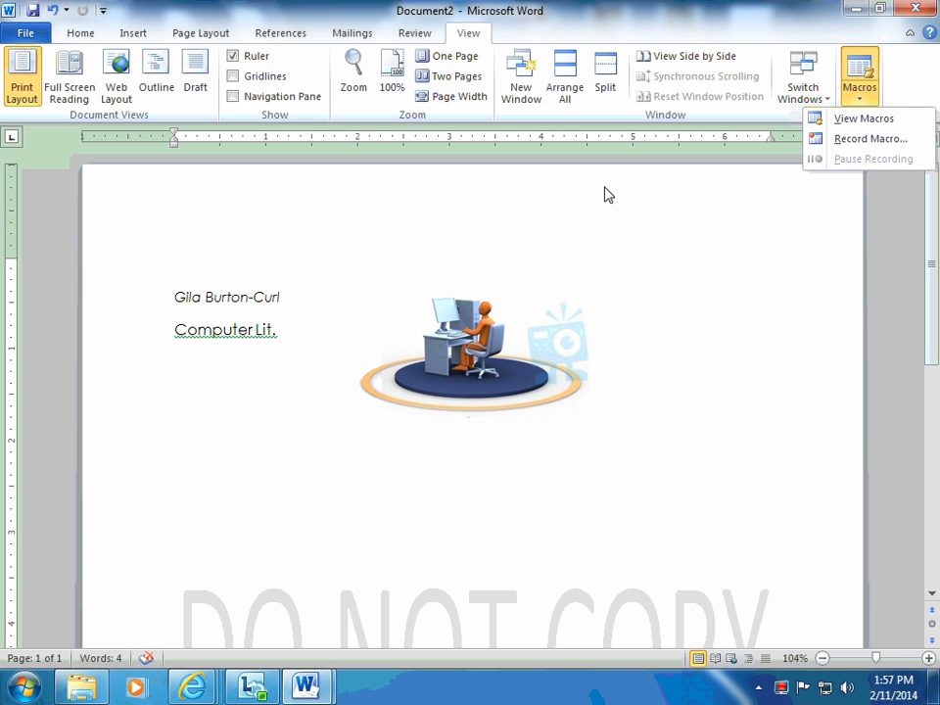
Start saving the document and create a new folder in the Documents library, named with the author's surname.
left_click(24, 36)
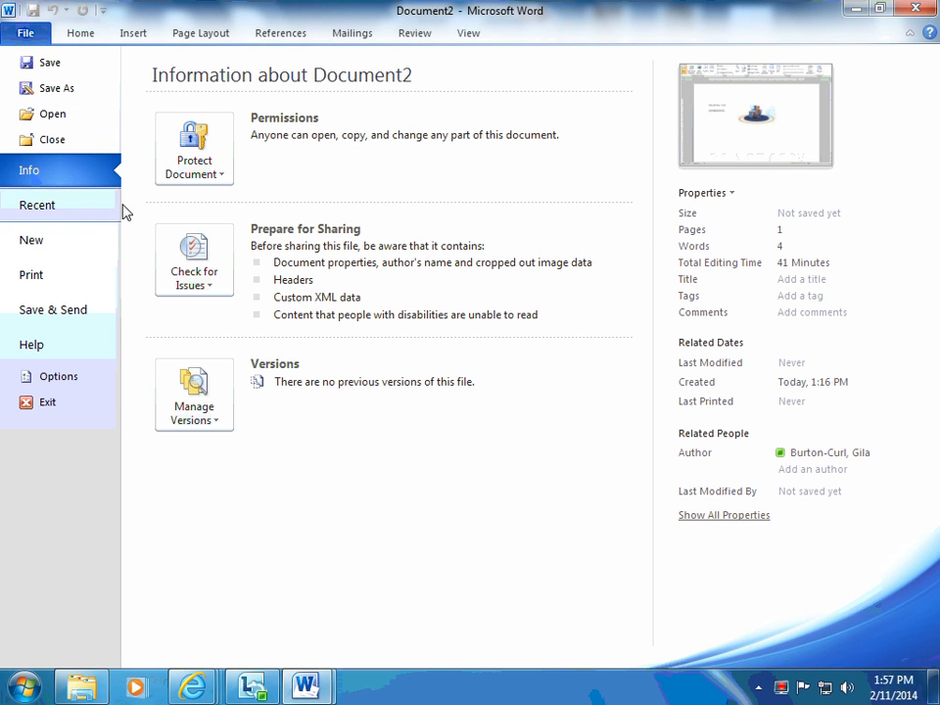
left_click(40, 67)
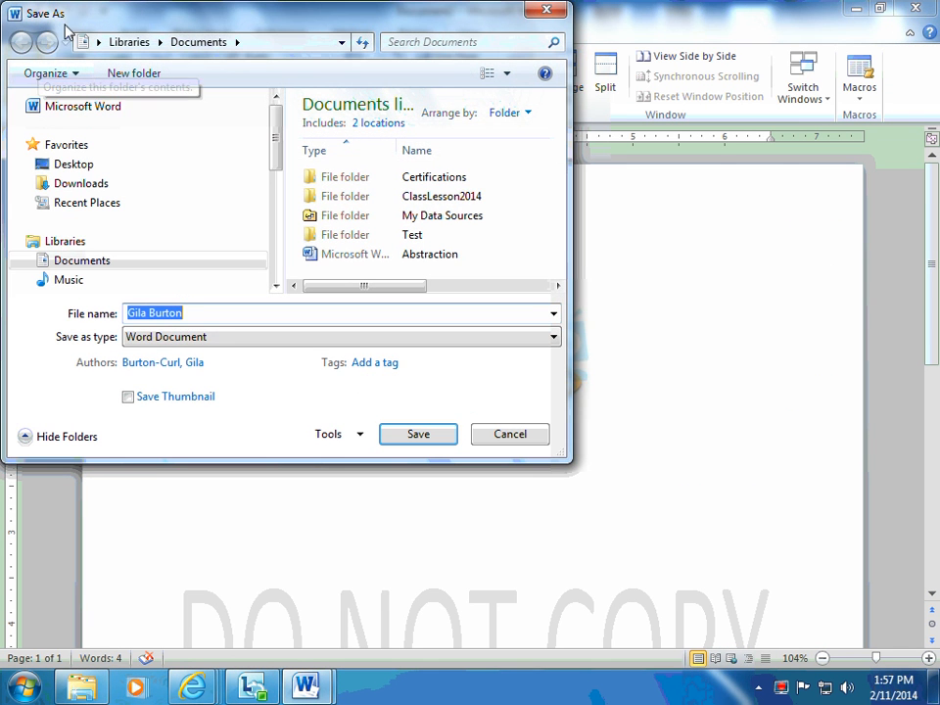
left_click_drag(186, 20, 386, 151)
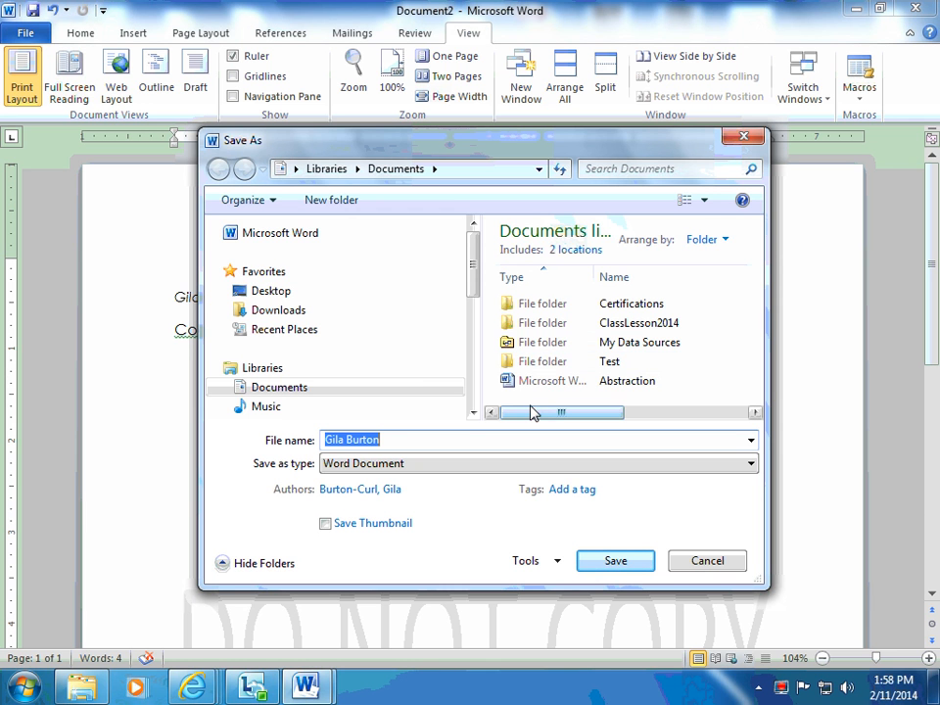
left_click(341, 201)
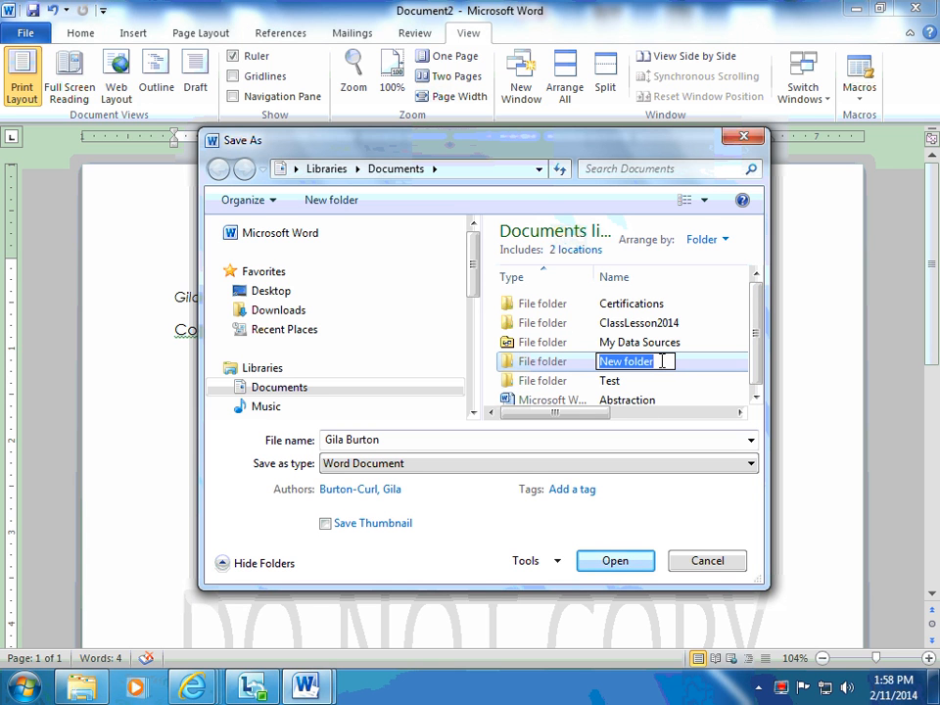
type("BurtonCurl")
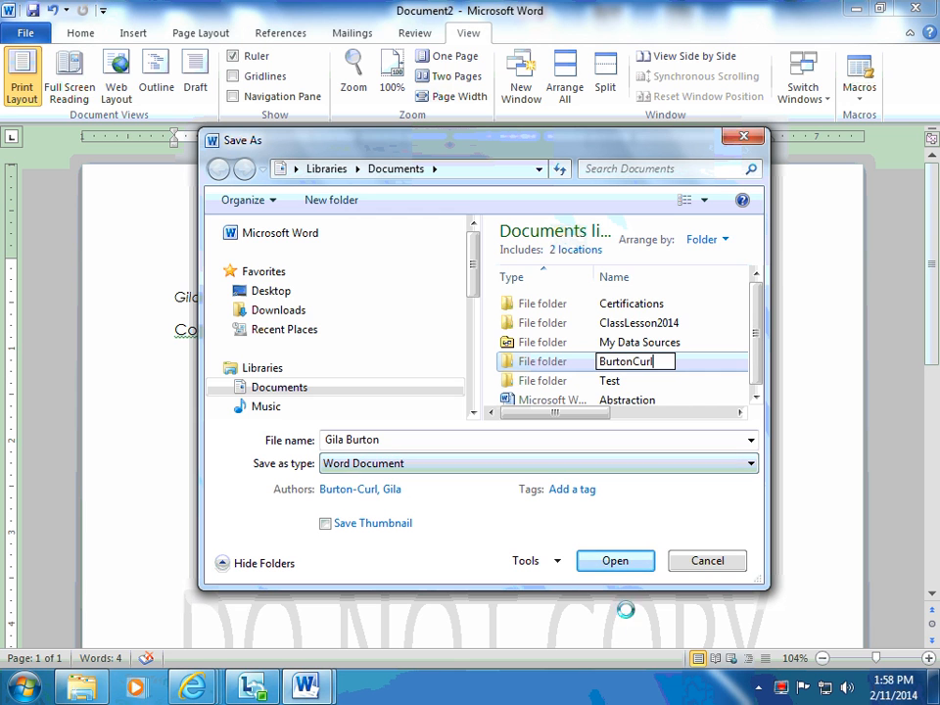
left_click(624, 565)
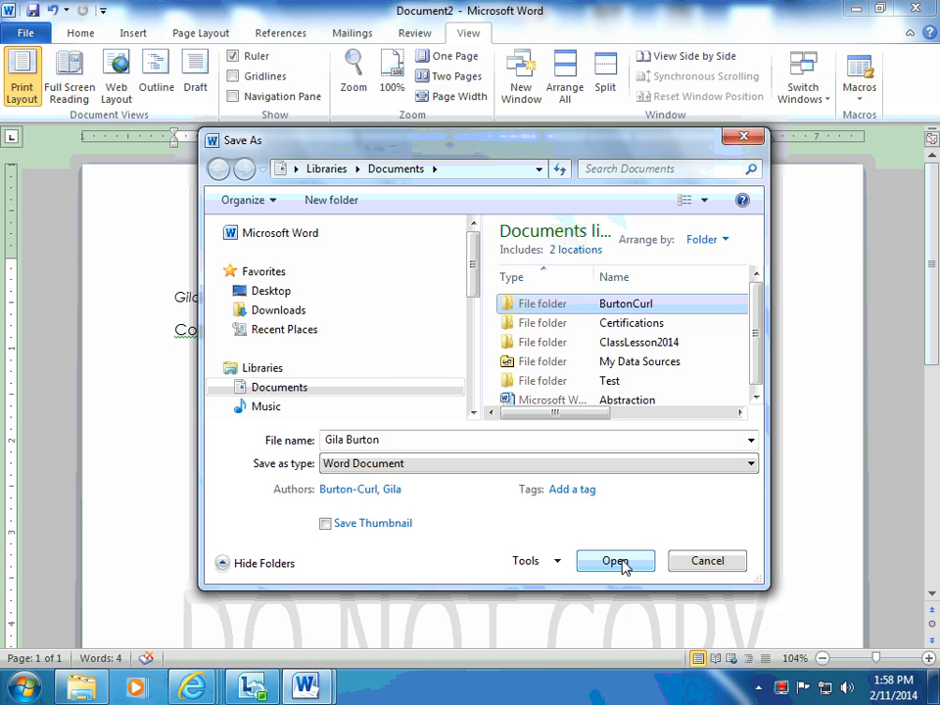
Save the document as a Word Document named Practice inside the new surname folder.
left_click(614, 561)
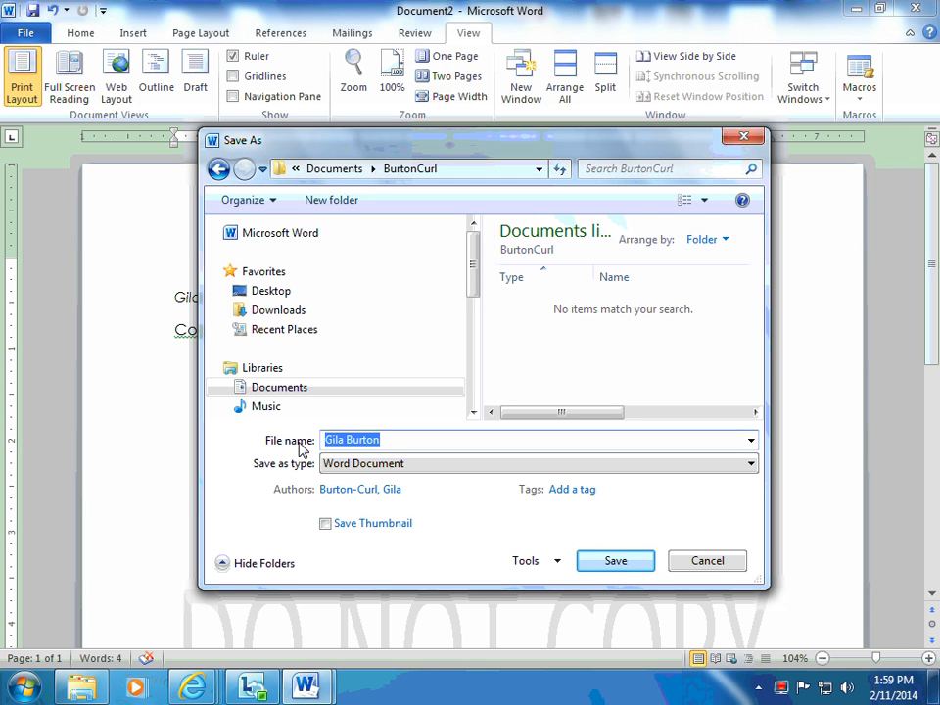
type("Prac")
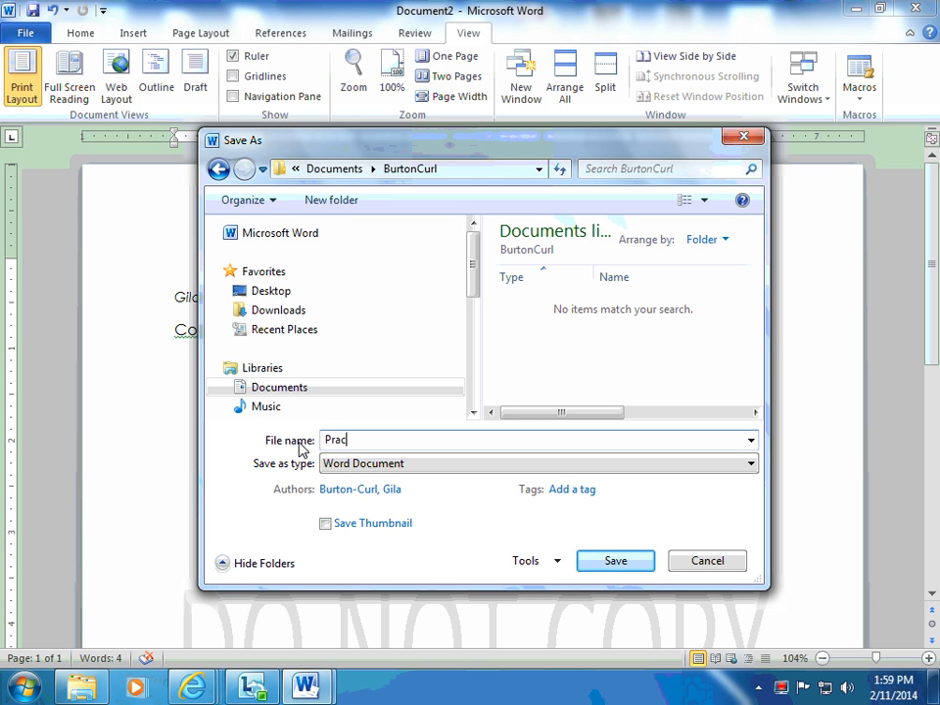
type("tice")
left_click(609, 562)
left_click(624, 564)
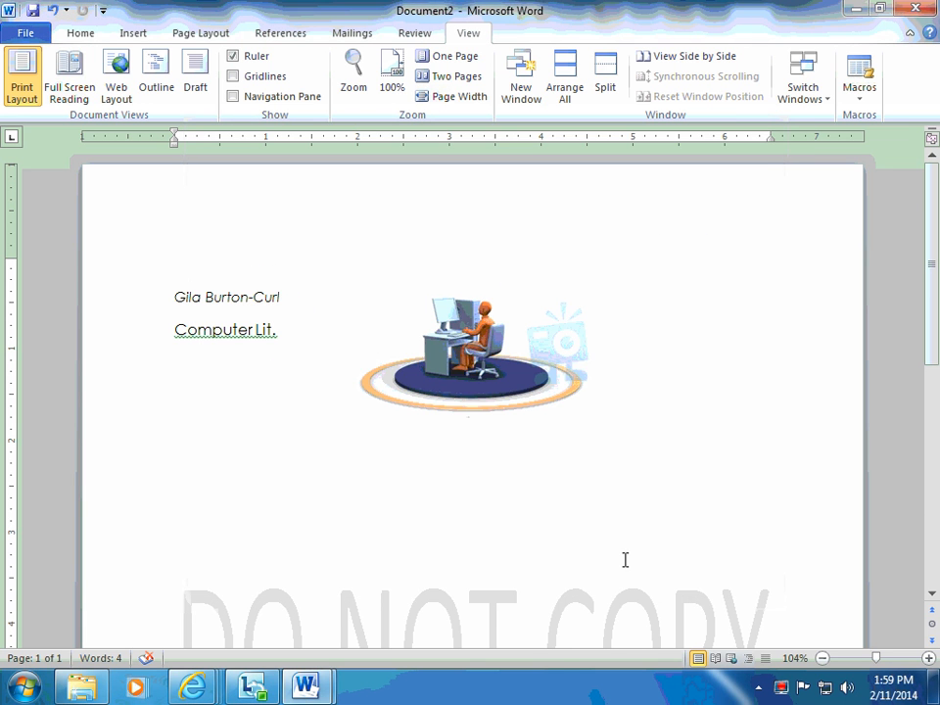